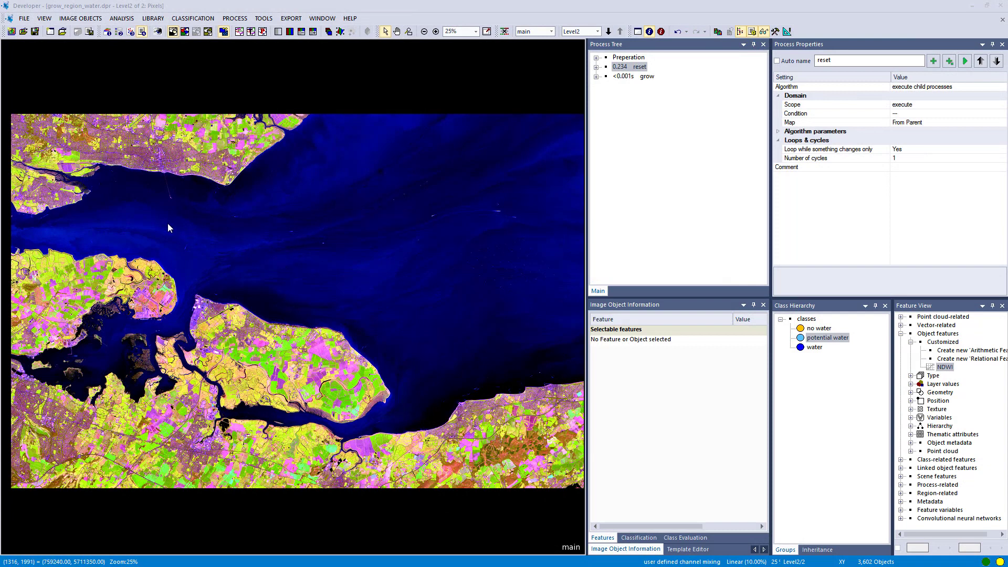
# Step: Expand the Preperation process group and review its multiresolution segmentation and the NDWI >= 0.9 water classification process
pyautogui.scroll(1, 134, 263)
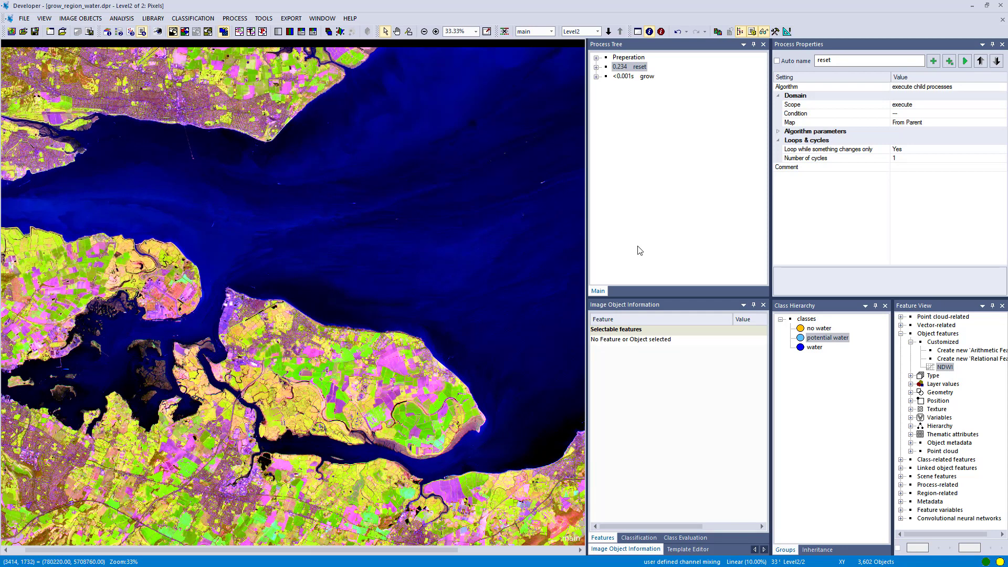
pyautogui.click(597, 58)
pyautogui.click(617, 67)
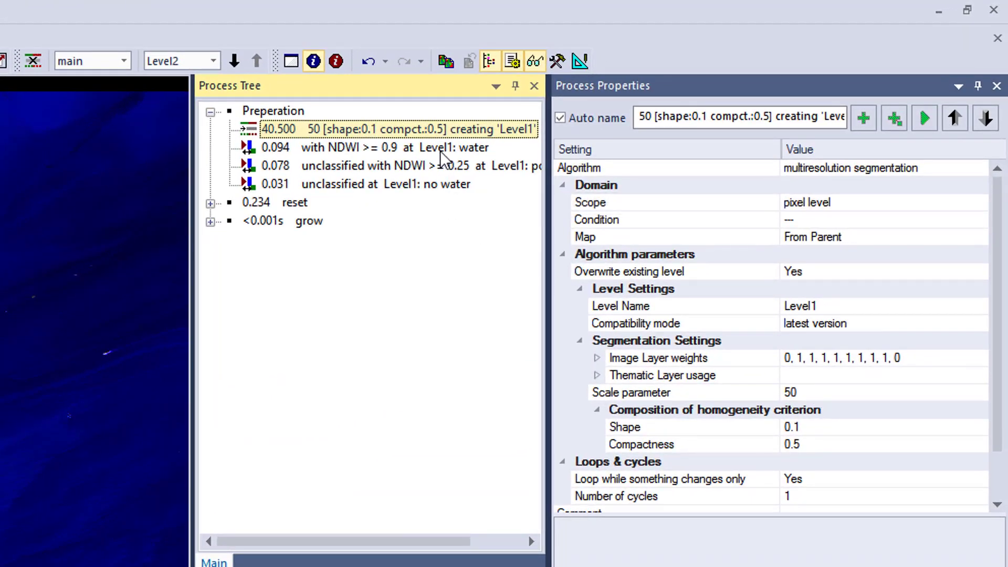
pyautogui.click(440, 150)
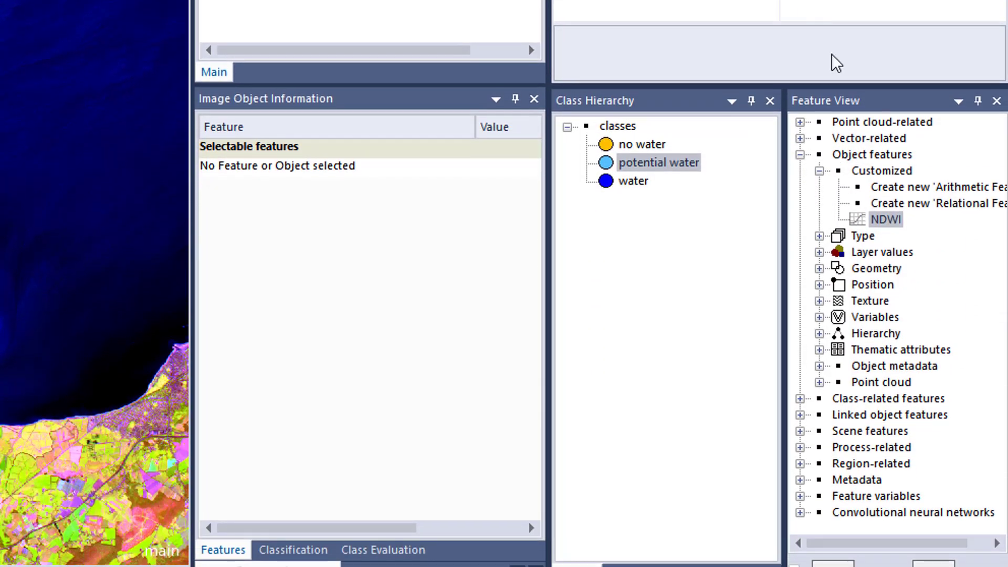
# Step: Examine the customized NDWI feature's arithmetic formula and the potential water process that applies the NDWI >= 0.25 condition
pyautogui.moveTo(786, 129); pyautogui.dragTo(700, 133)
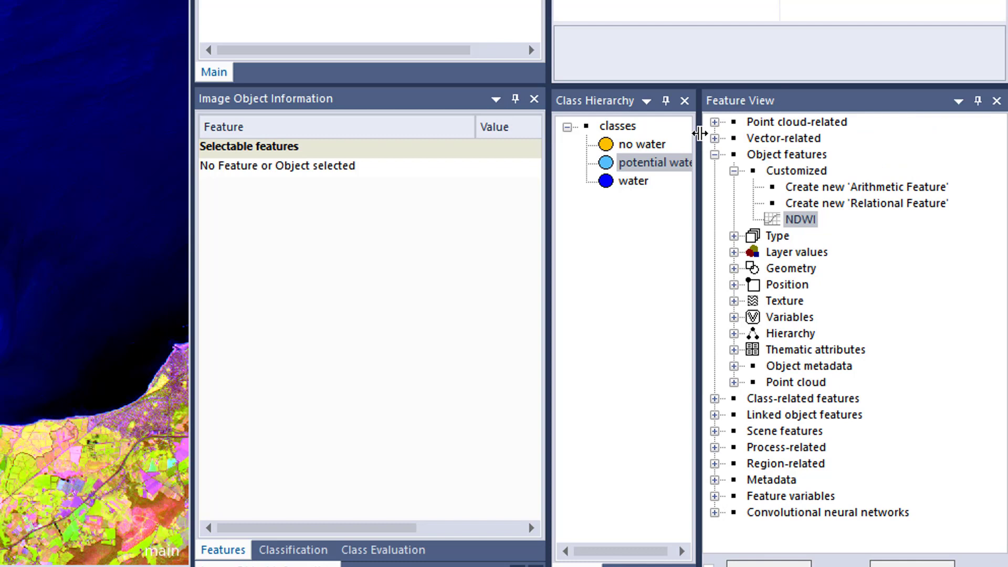
pyautogui.moveTo(547, 169); pyautogui.dragTo(457, 168)
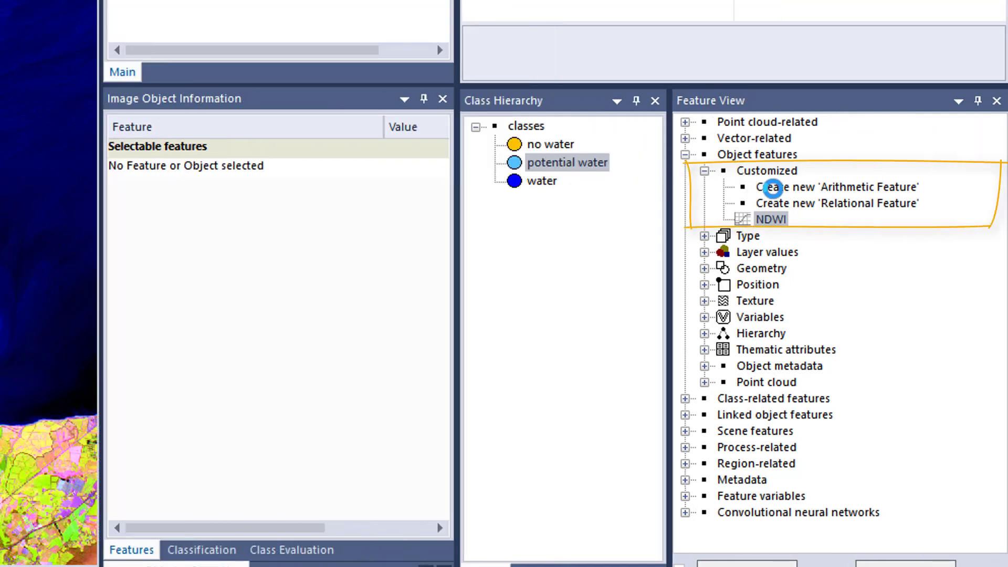
pyautogui.rightClick(790, 218)
pyautogui.click(793, 258)
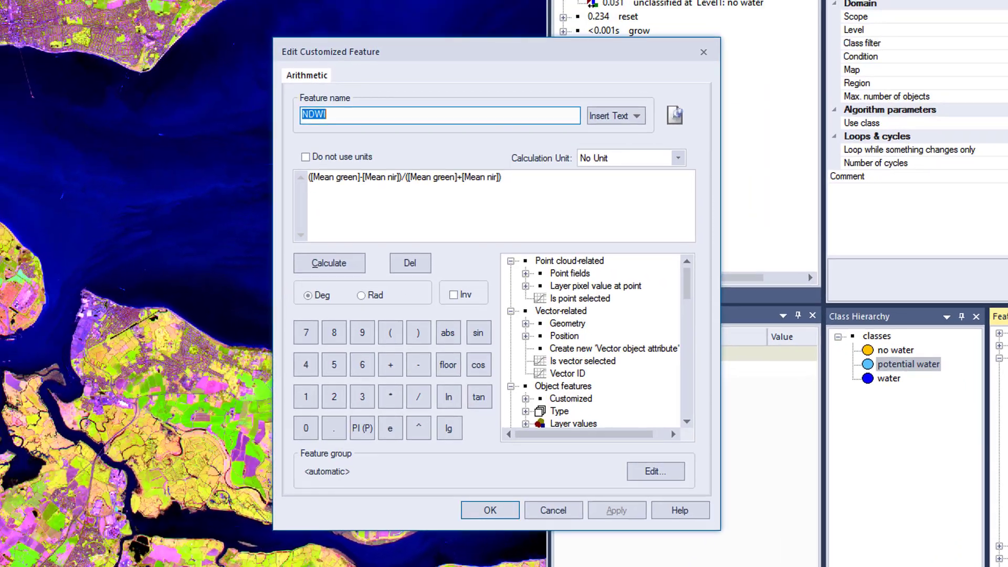
pyautogui.click(438, 202)
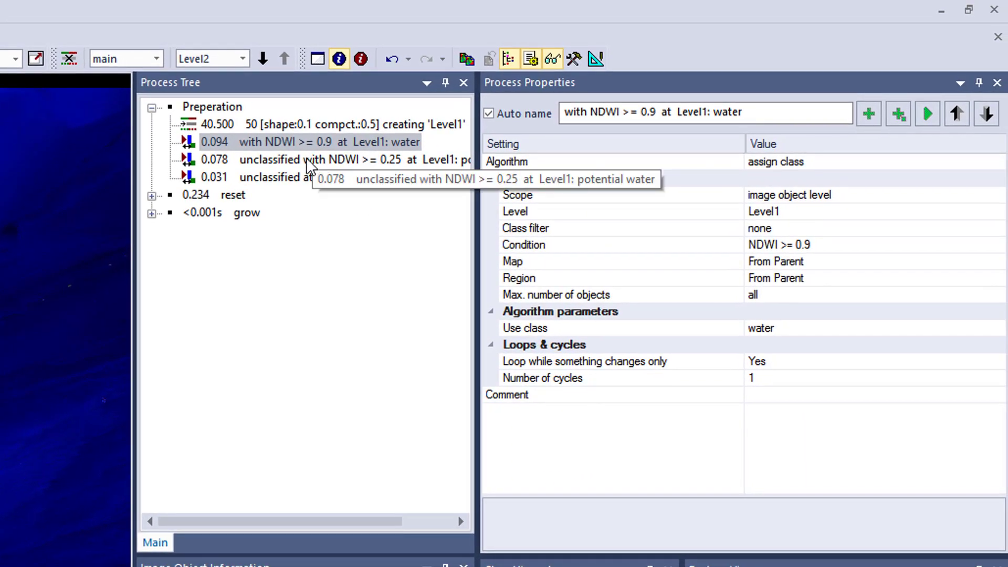
pyautogui.click(307, 159)
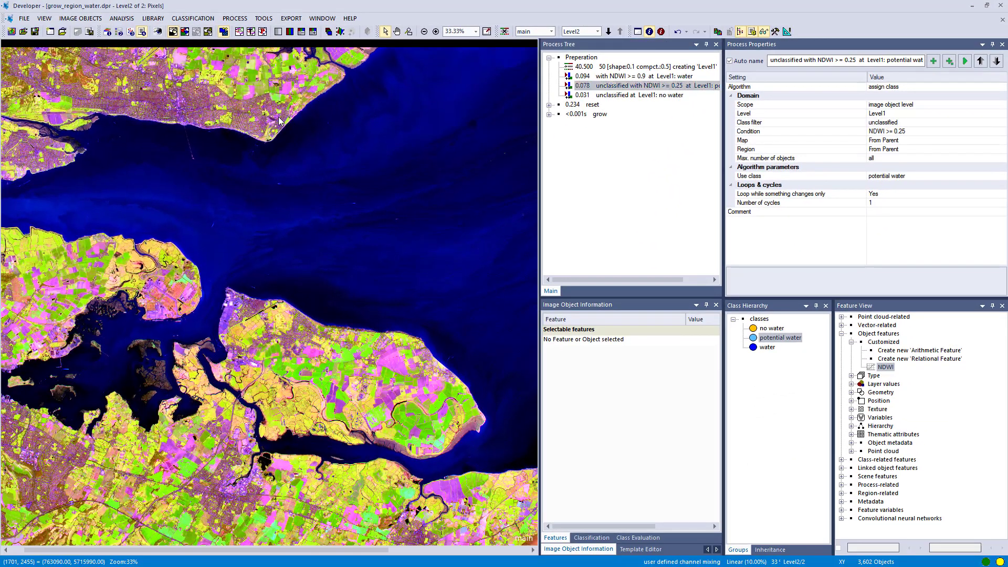
# Step: Split the image view horizontally into two views and check the child processes of the reset group
pyautogui.click(322, 18)
pyautogui.click(334, 42)
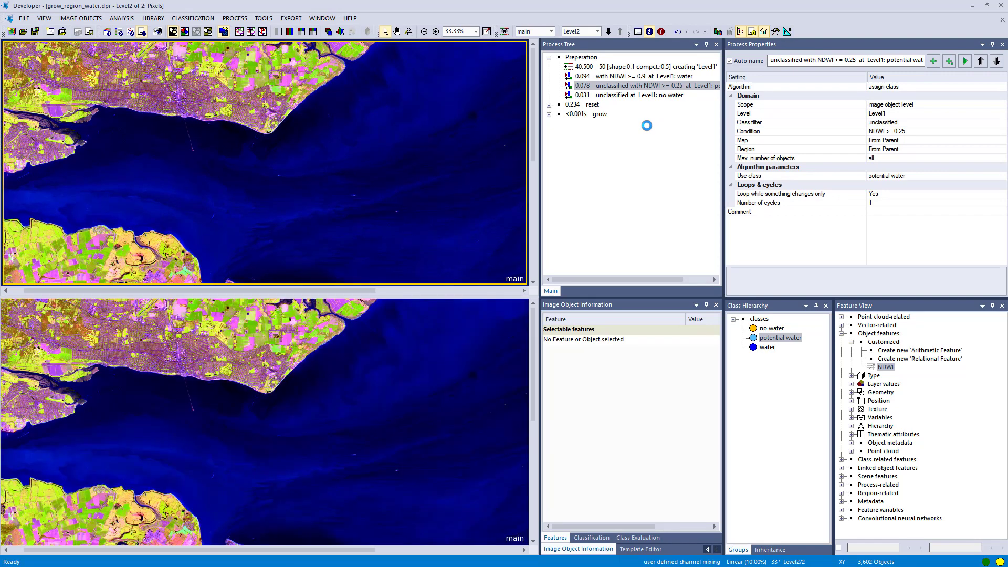
pyautogui.click(549, 105)
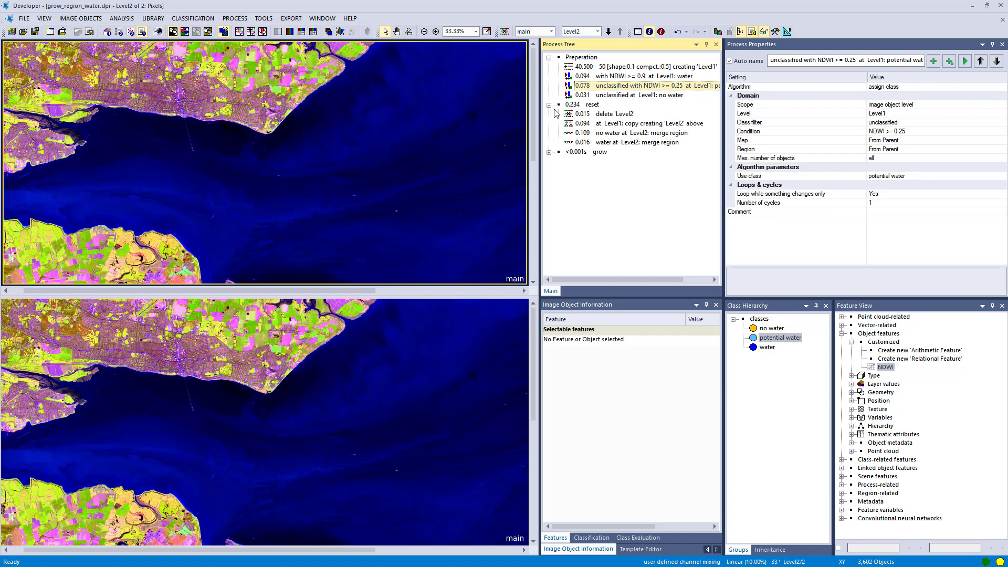
pyautogui.click(549, 106)
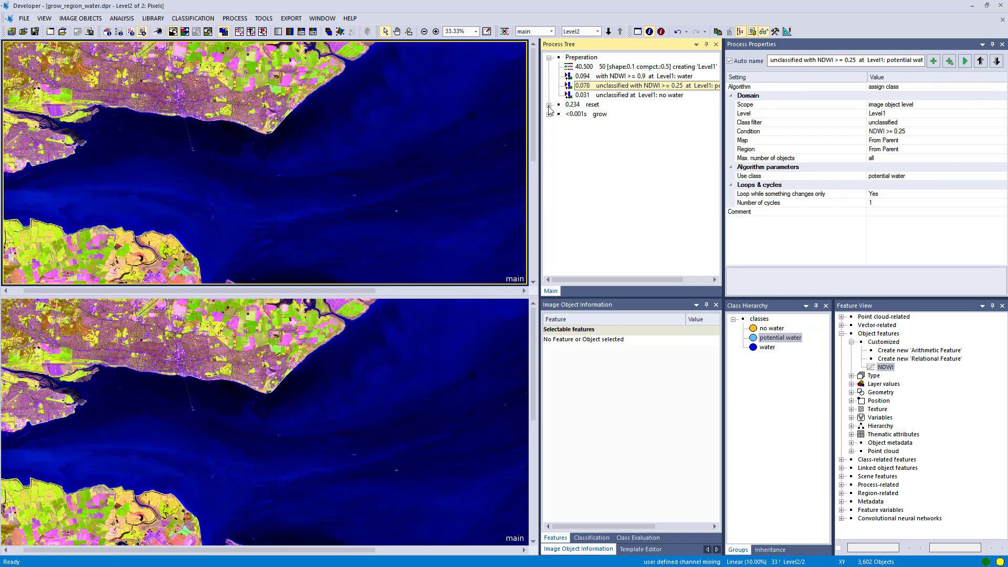
# Step: Display the Level2 classification with object outlines in the upper image view
pyautogui.click(184, 31)
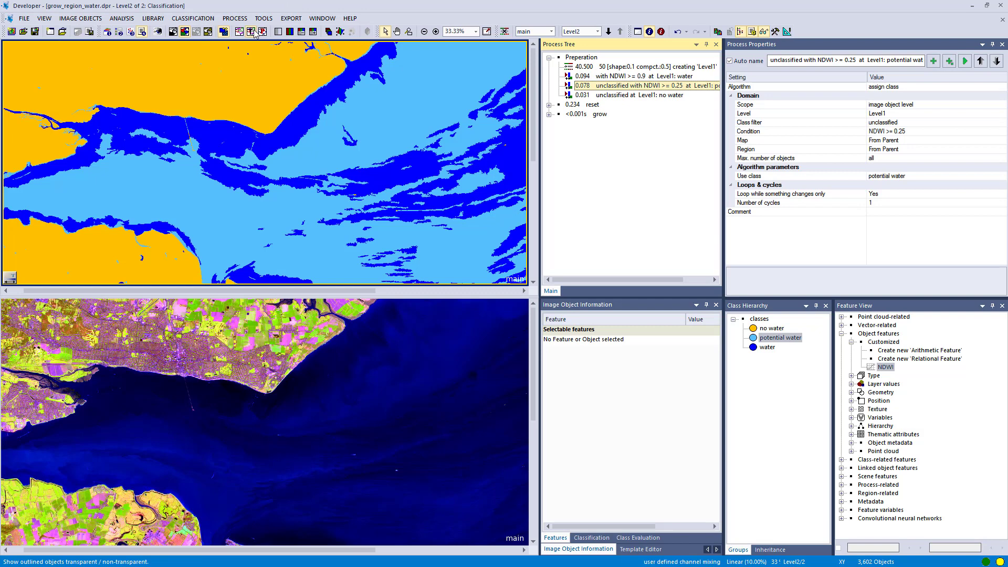
pyautogui.click(252, 32)
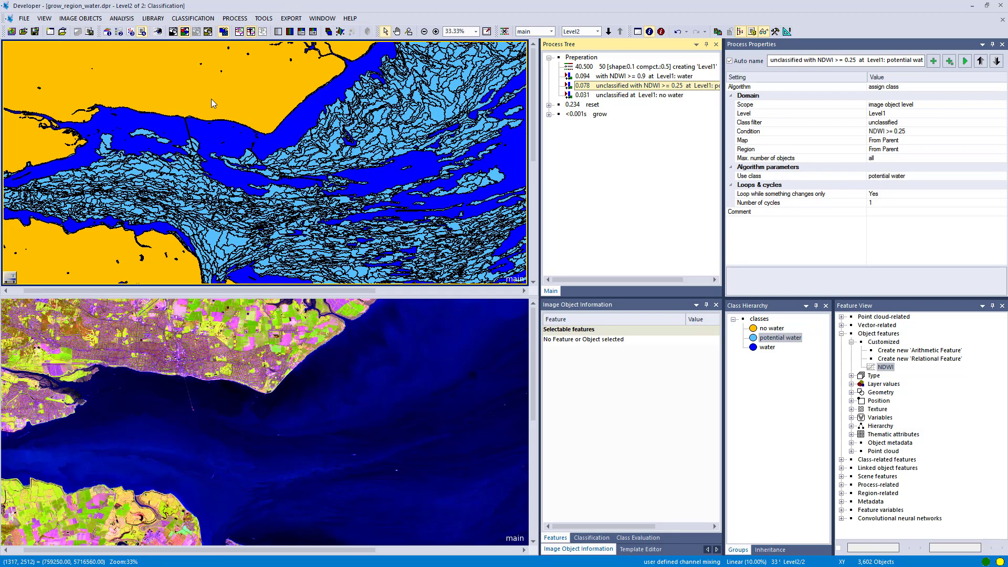
pyautogui.moveTo(211, 99)
pyautogui.moveTo(283, 163)
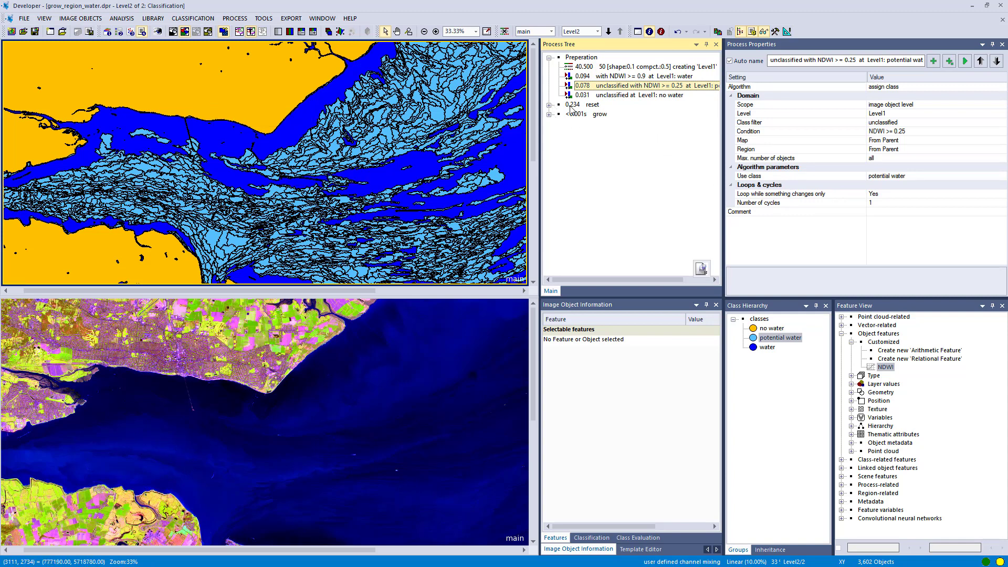
# Step: Expand the grow group and examine its grow region process, including the seed class filter and the candidate classes
pyautogui.click(549, 58)
pyautogui.click(549, 76)
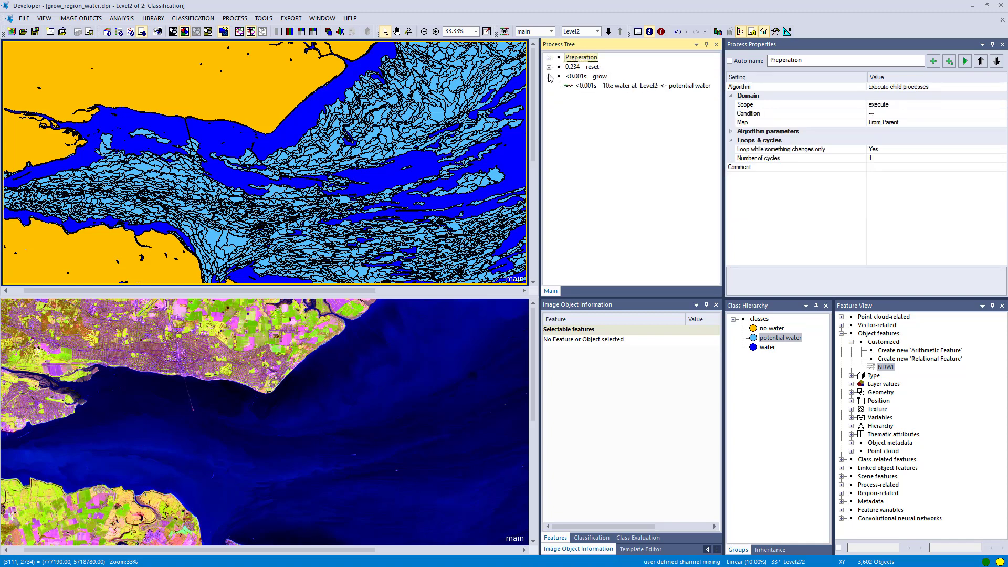
pyautogui.click(570, 77)
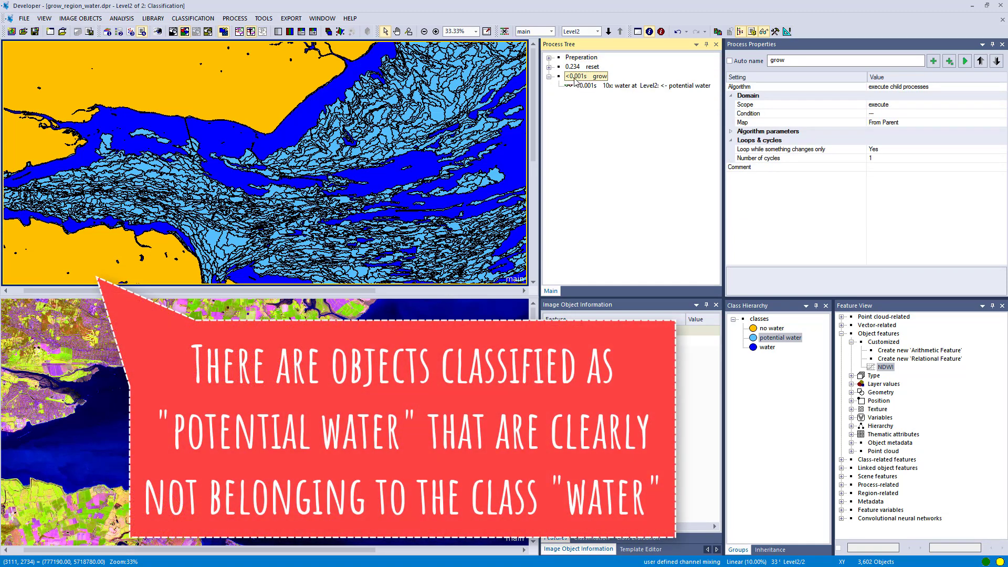
pyautogui.click(574, 88)
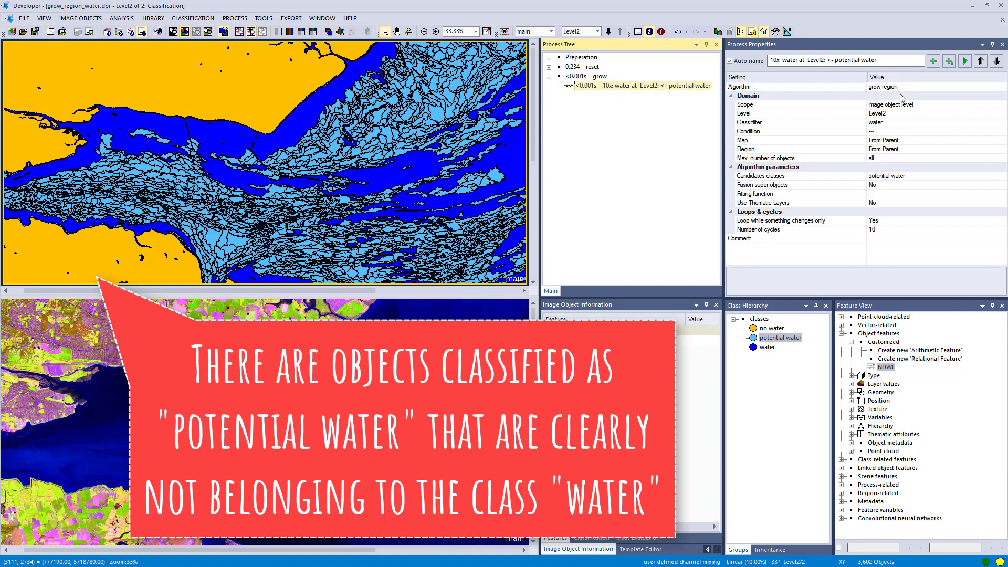
pyautogui.click(927, 105)
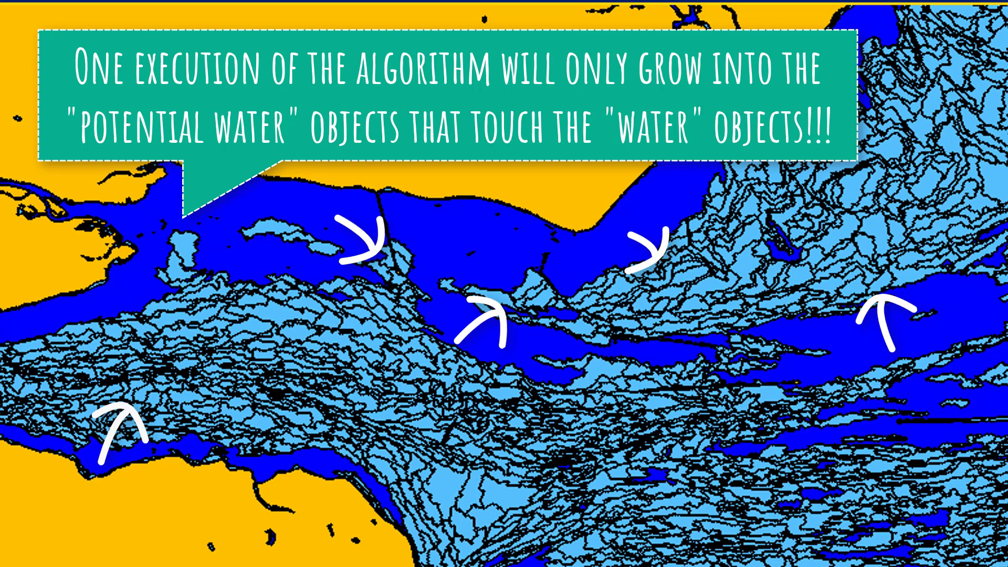
pyautogui.moveTo(888, 333)
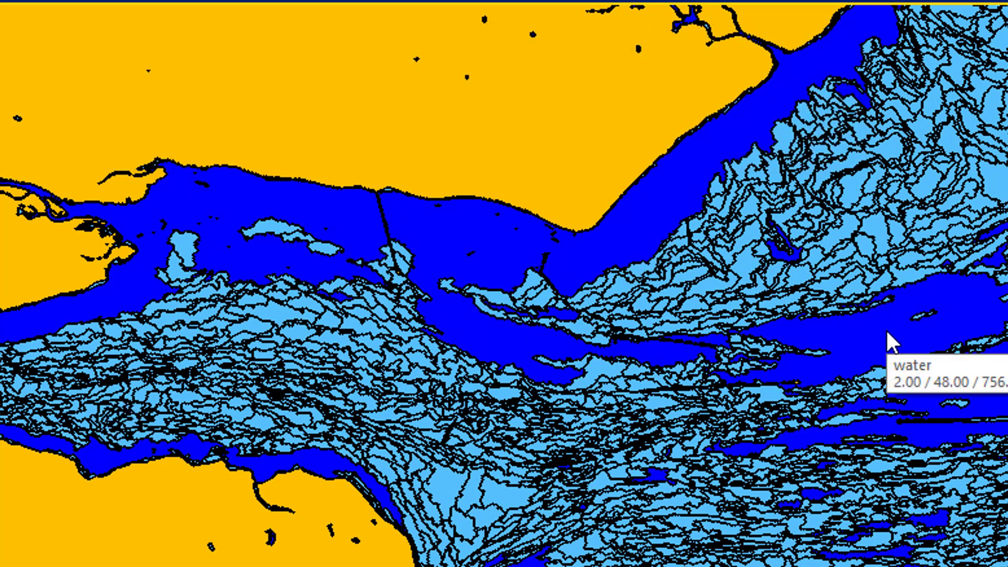
pyautogui.moveTo(846, 292)
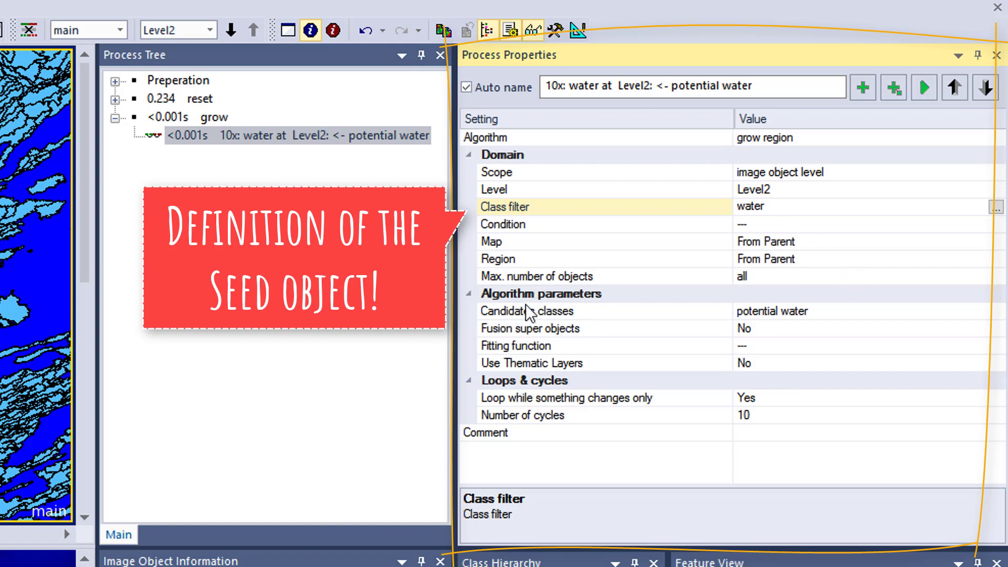
pyautogui.click(855, 310)
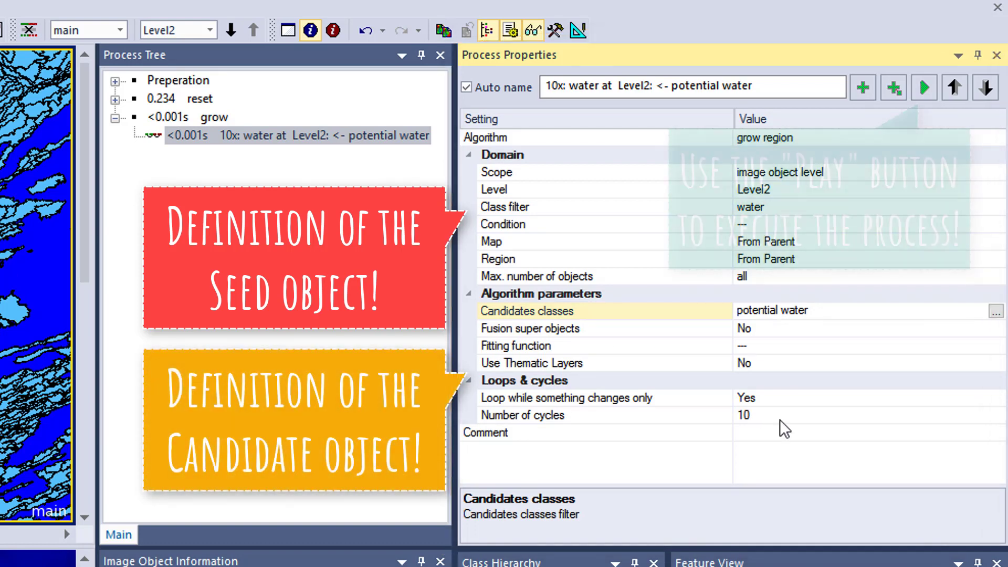
# Step: Set the grow region process to 1 cycle and execute it repeatedly to grow water into potential water on Level2
pyautogui.click(780, 421)
pyautogui.write('1')
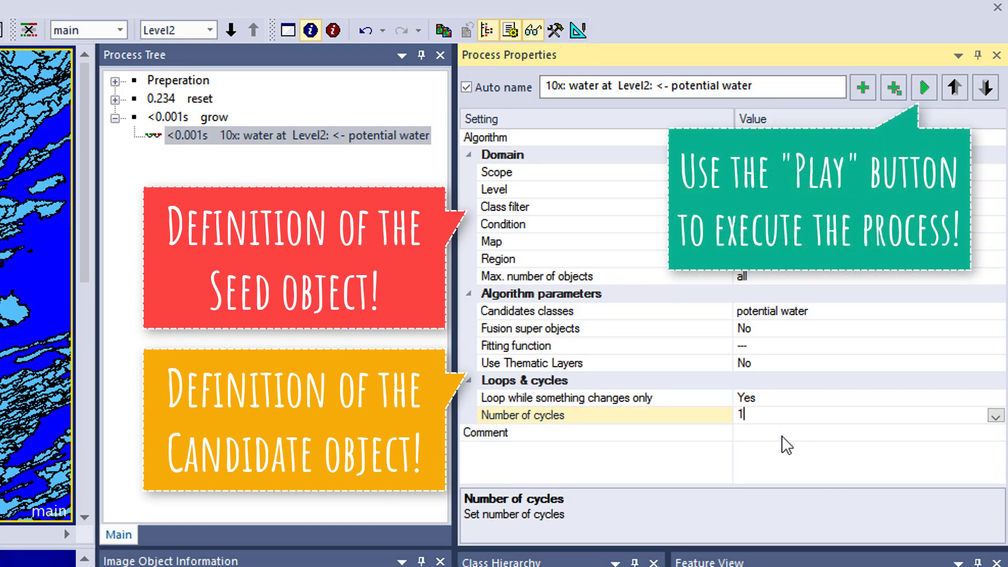
pyautogui.click(777, 460)
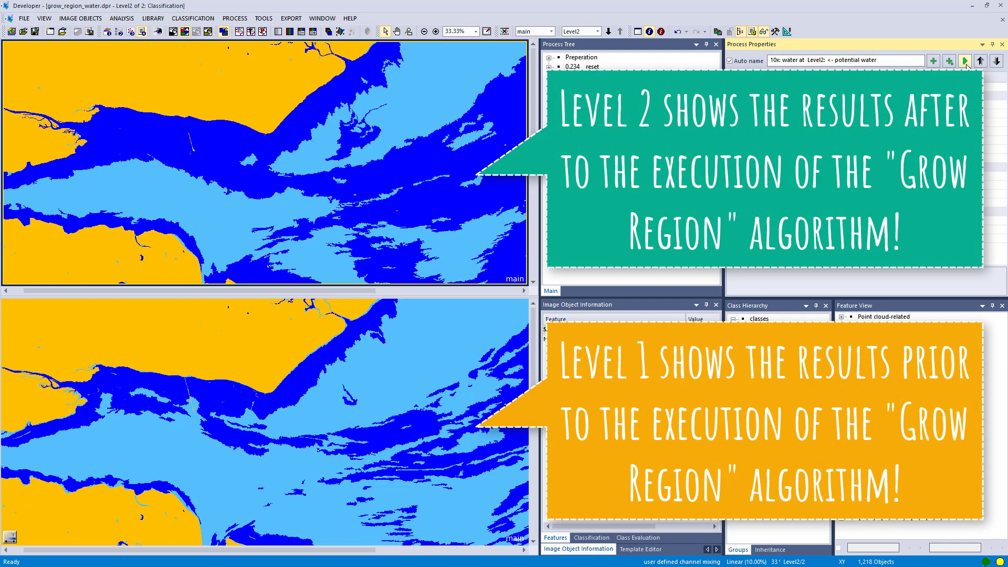
pyautogui.click(966, 62)
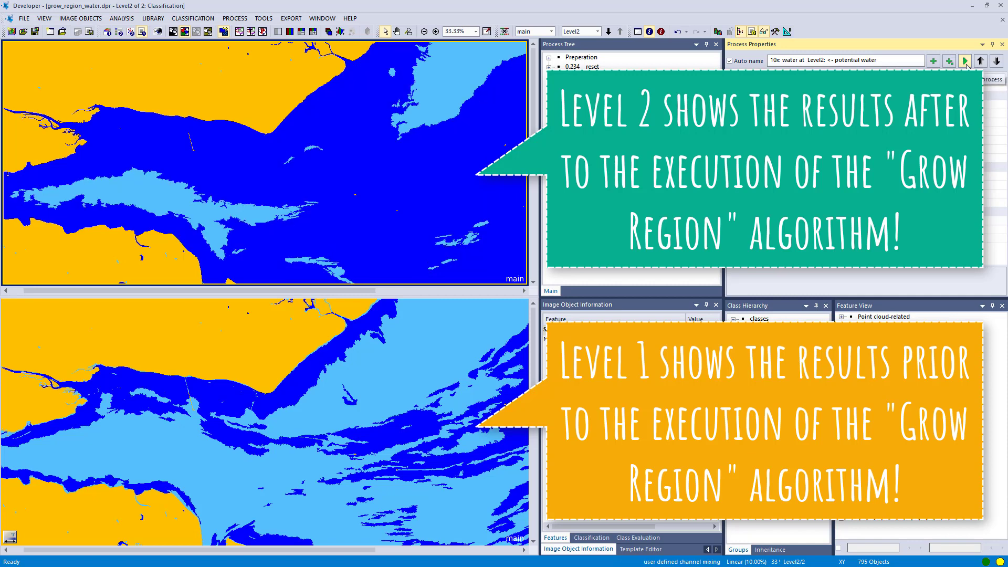
pyautogui.click(966, 62)
pyautogui.click(966, 62)
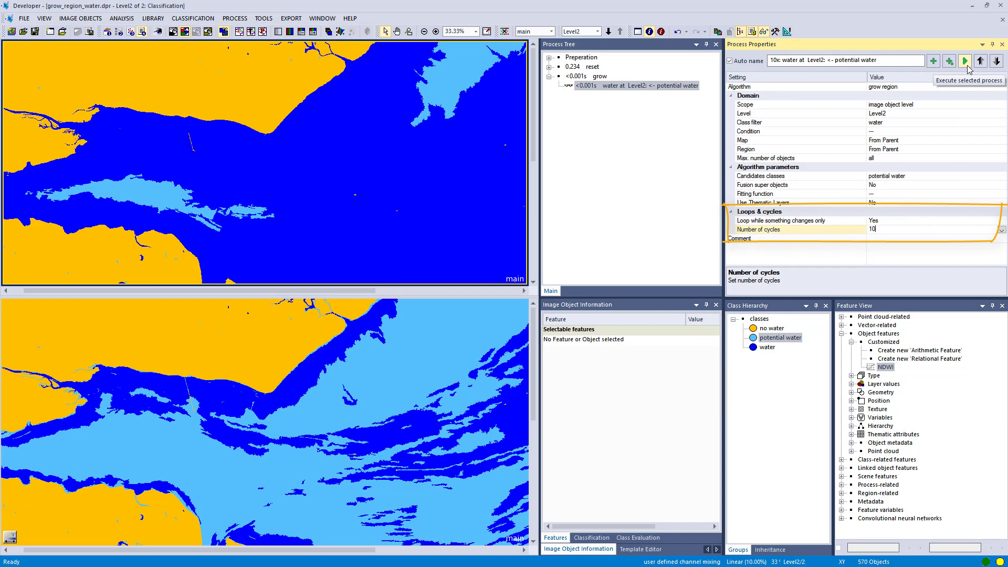
# Step: Show the object outlines with a water object selected, and execute the grow region process with 10 cycles
pyautogui.click(252, 32)
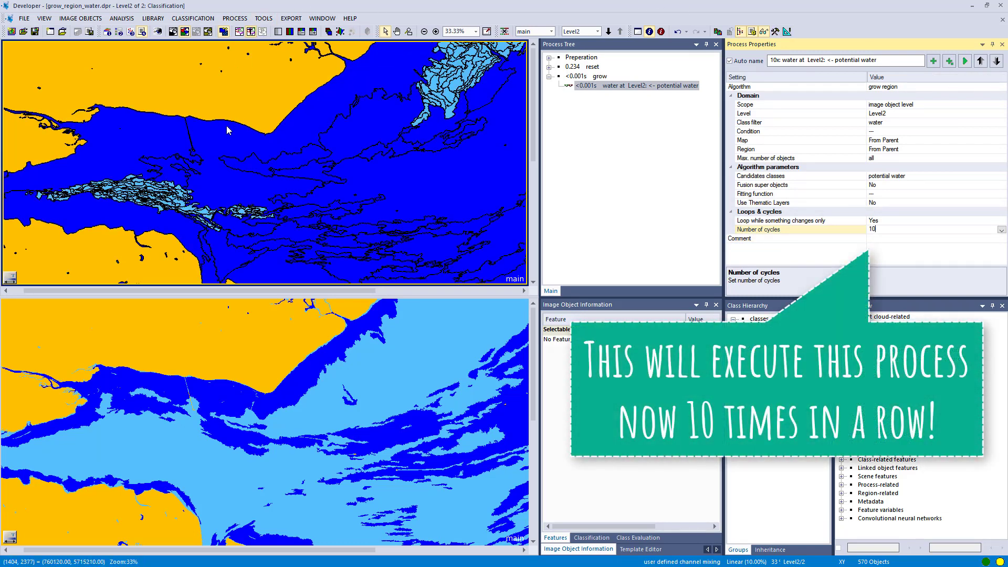
pyautogui.click(220, 146)
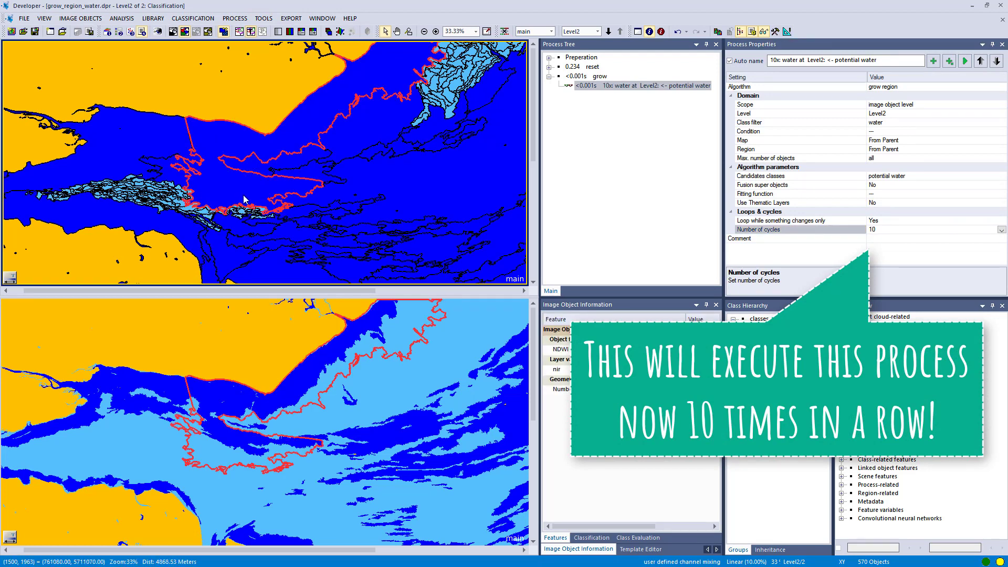
pyautogui.click(965, 61)
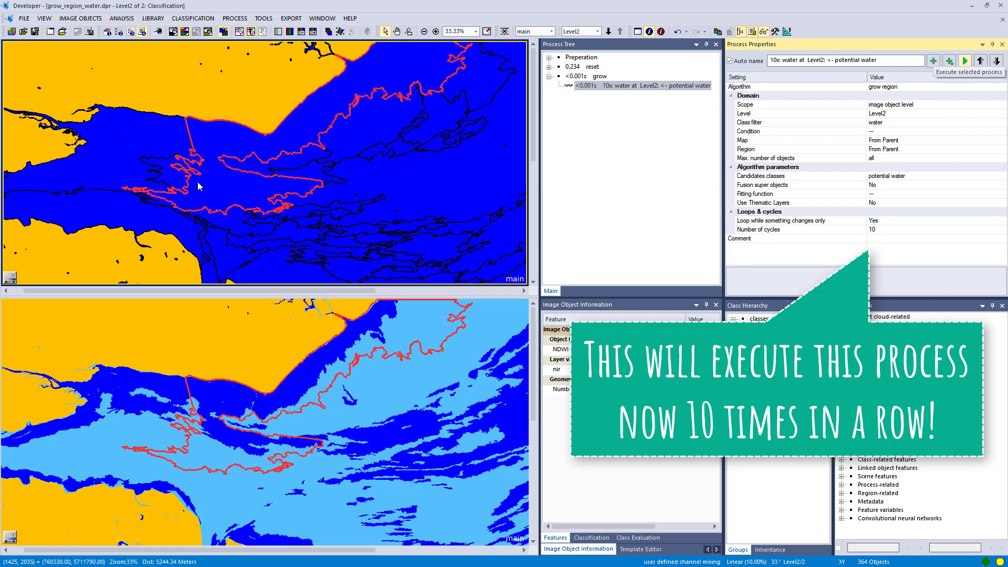
pyautogui.moveTo(198, 184)
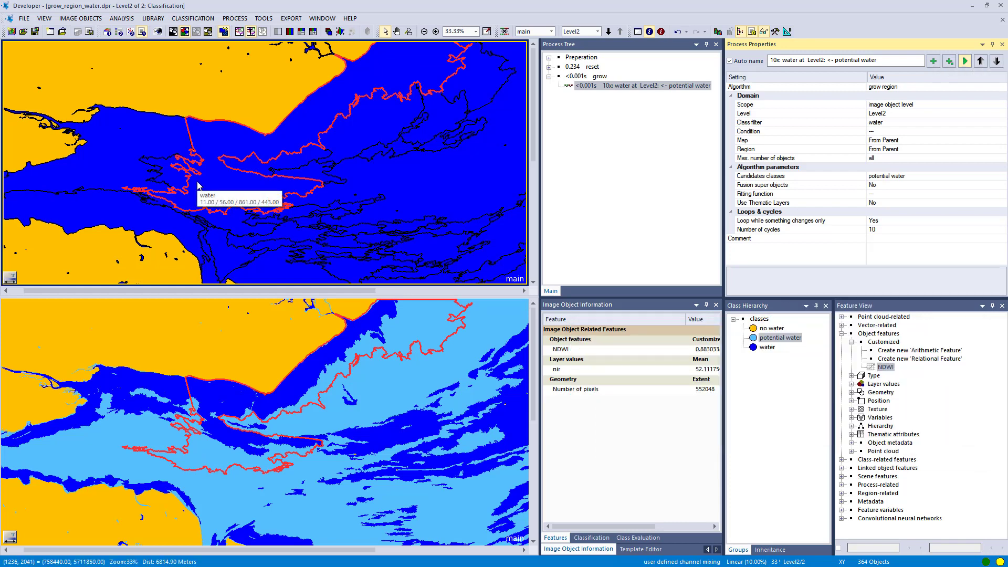
# Step: Show the lower Level1 view as image-layer pixels for comparison with the Level2 classification above it
pyautogui.click(198, 365)
pyautogui.click(173, 32)
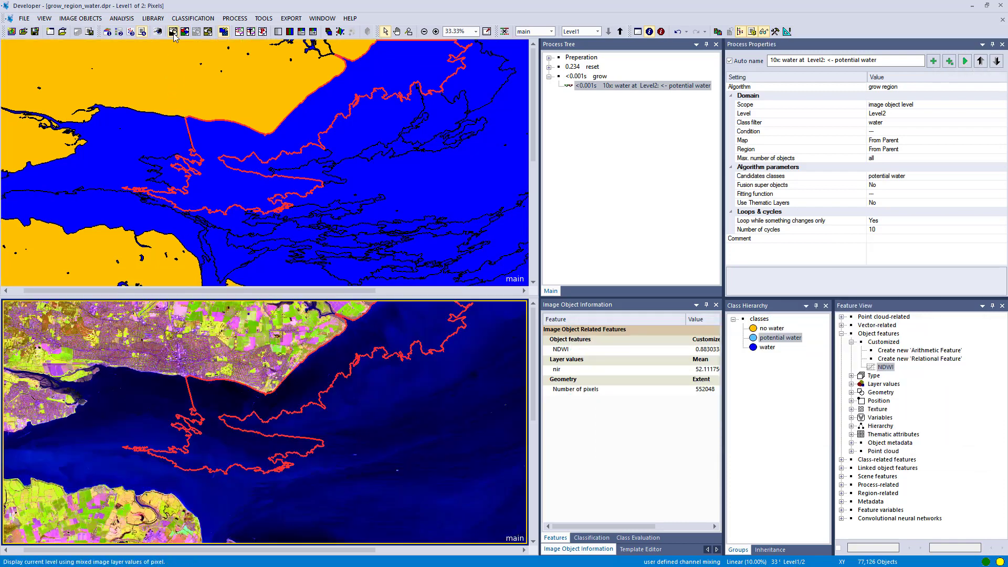
pyautogui.click(166, 167)
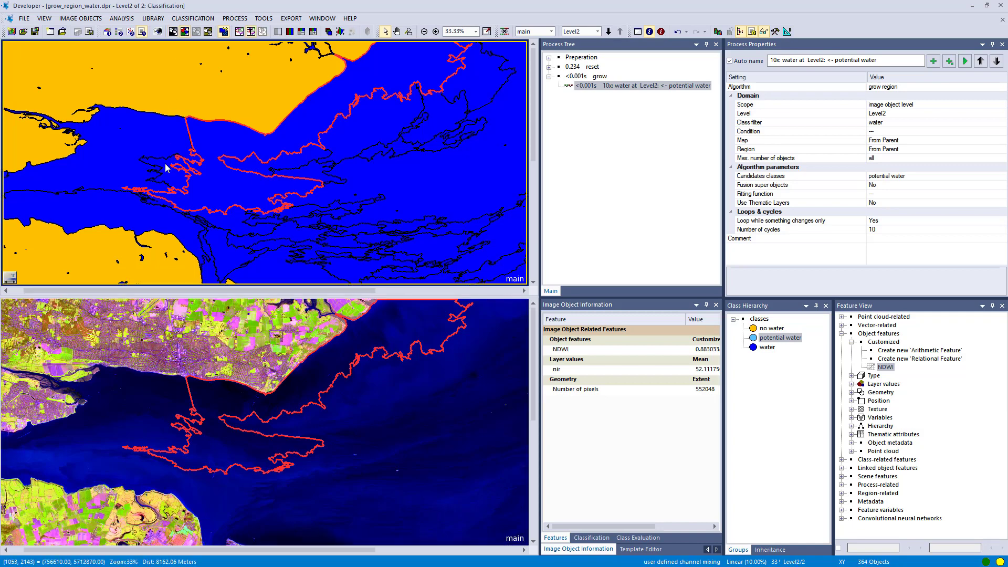
# Step: Switch the split image windows to Swipe View and deselect the highlighted water object
pyautogui.scroll(-1, 154, 168)
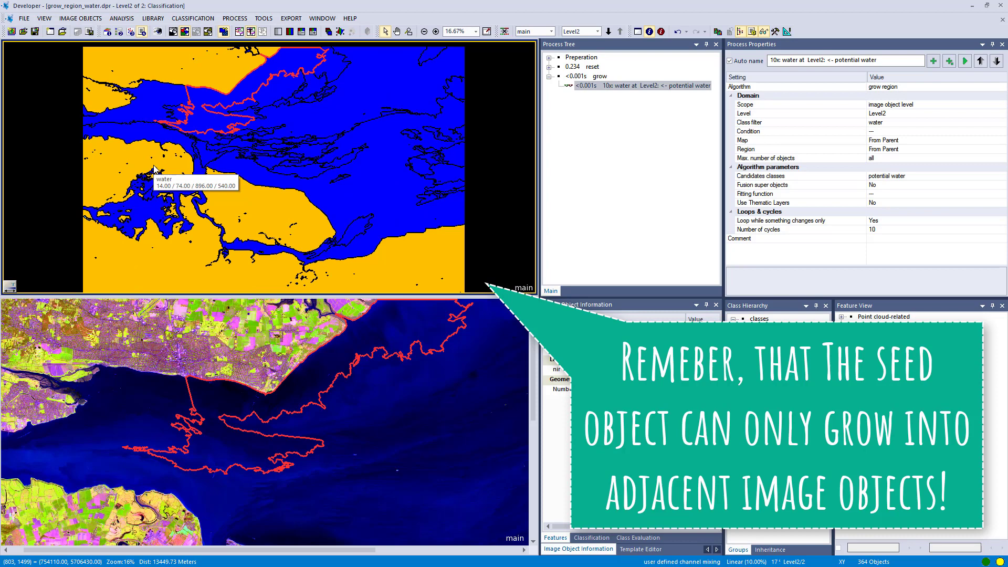
pyautogui.click(321, 18)
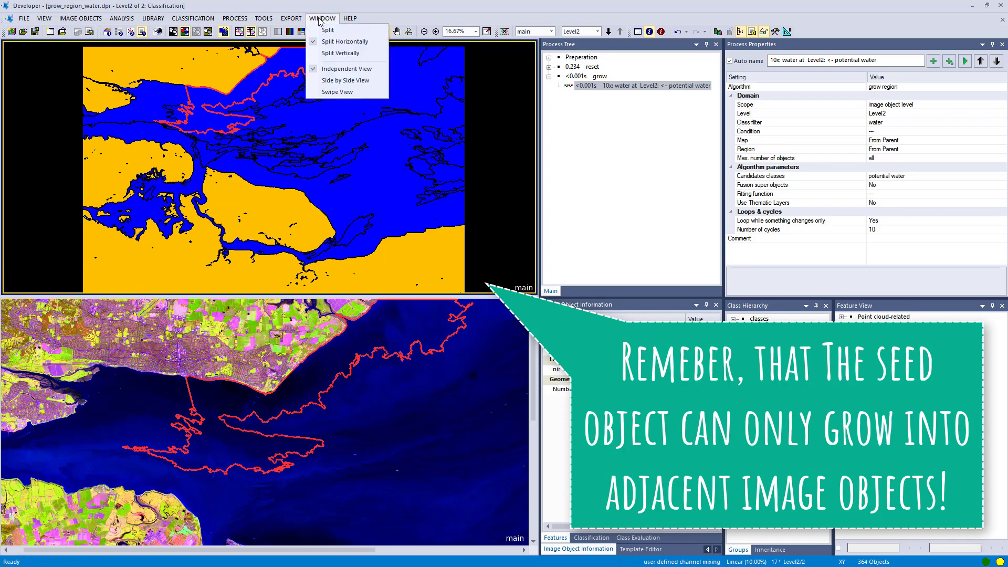
pyautogui.click(336, 95)
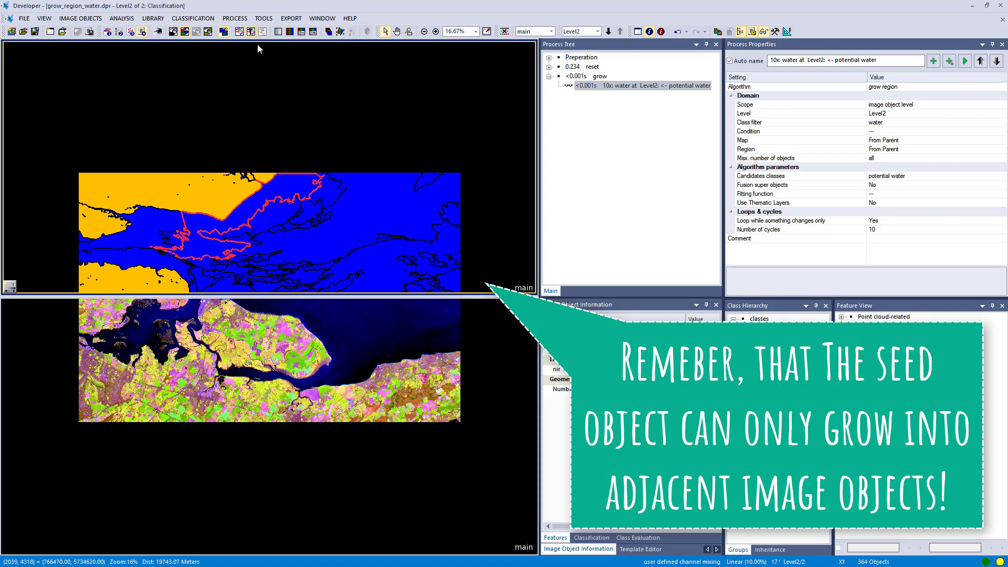
pyautogui.click(237, 223)
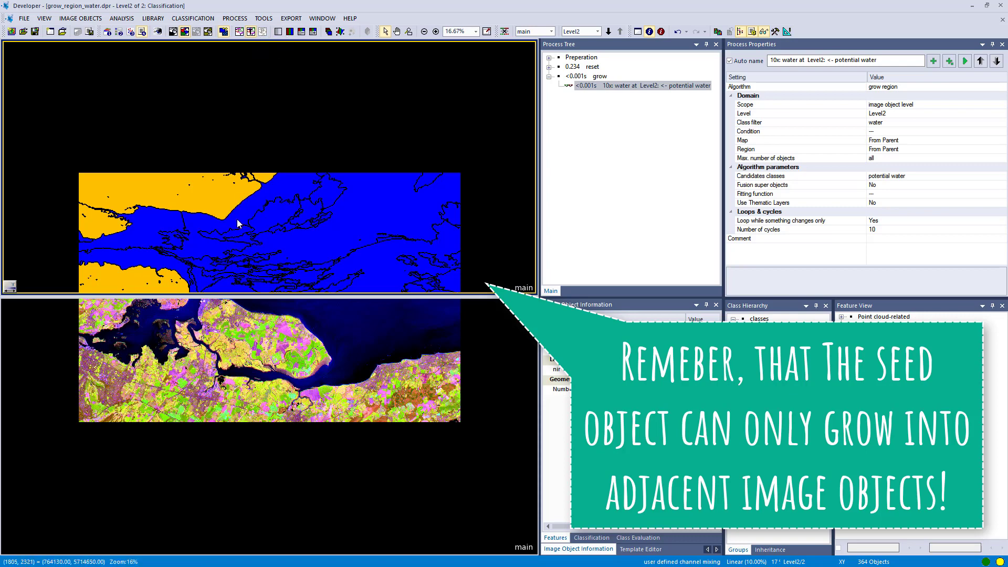
# Step: Display only the water class without object outlines, and swipe the classification over the original image to compare them
pyautogui.click(251, 31)
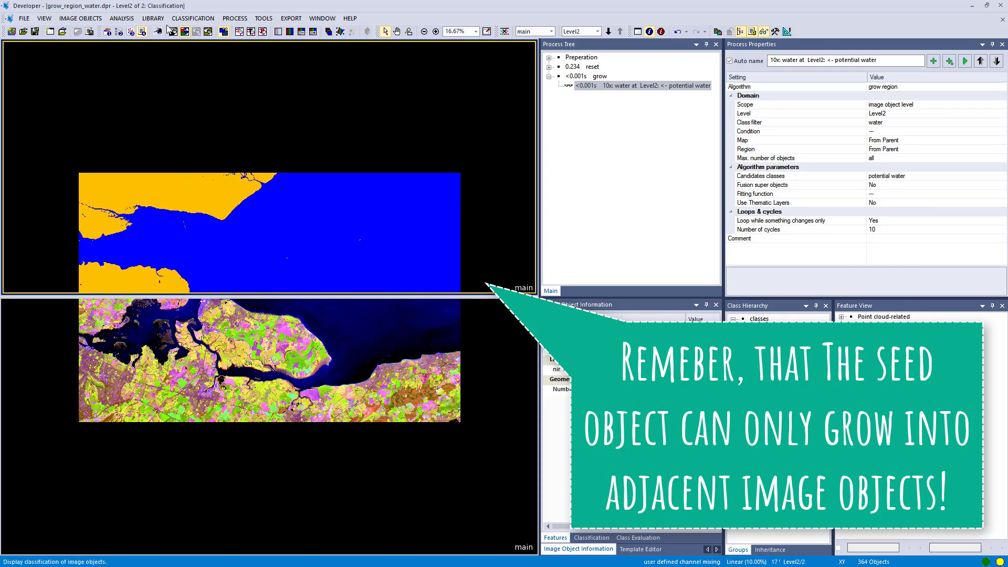
pyautogui.click(51, 18)
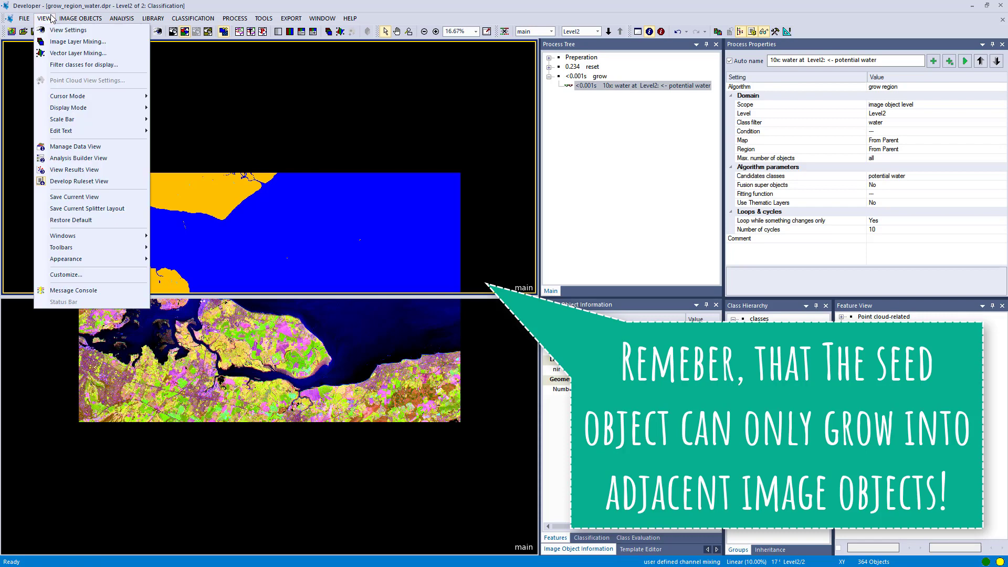
pyautogui.click(49, 66)
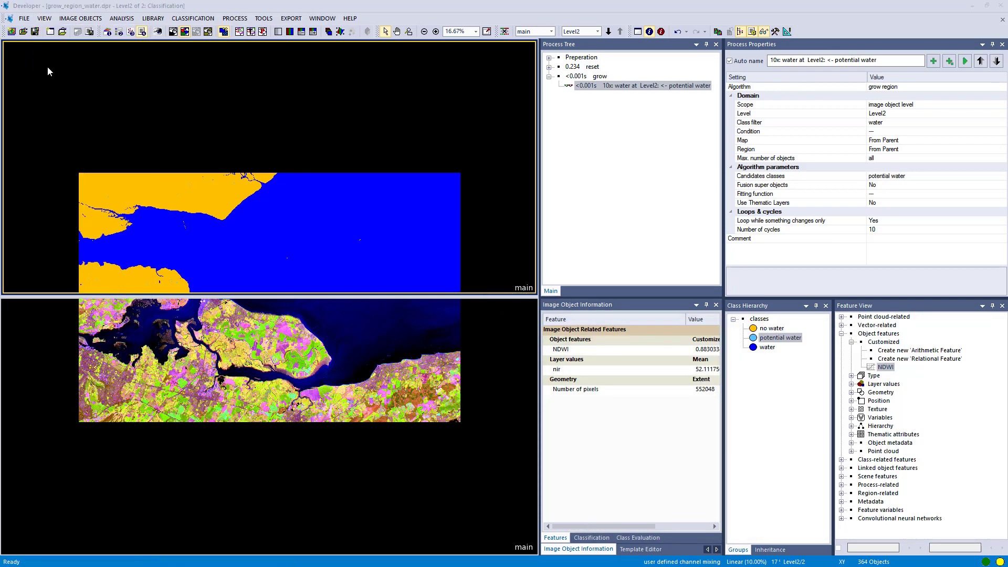
pyautogui.click(453, 231)
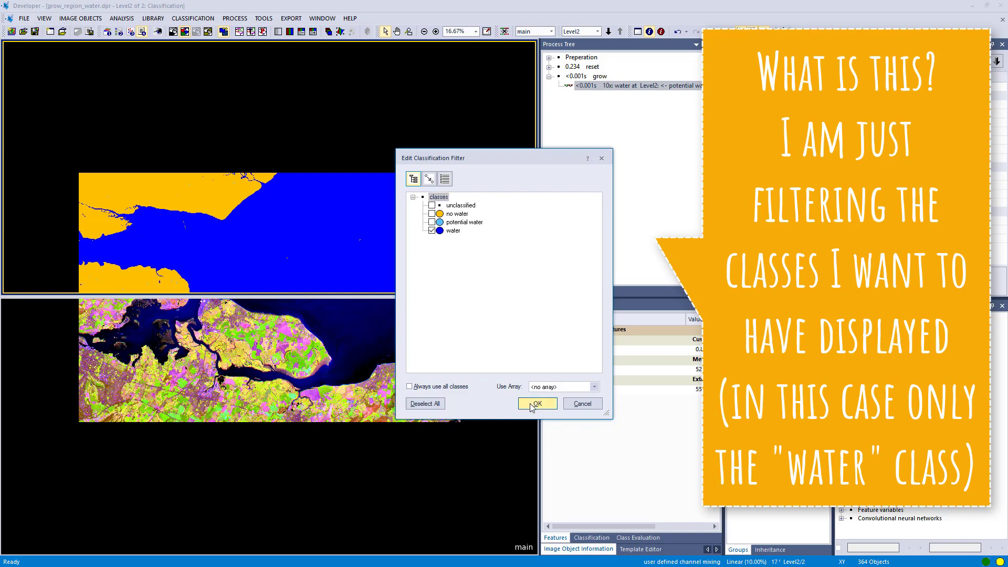
pyautogui.click(536, 404)
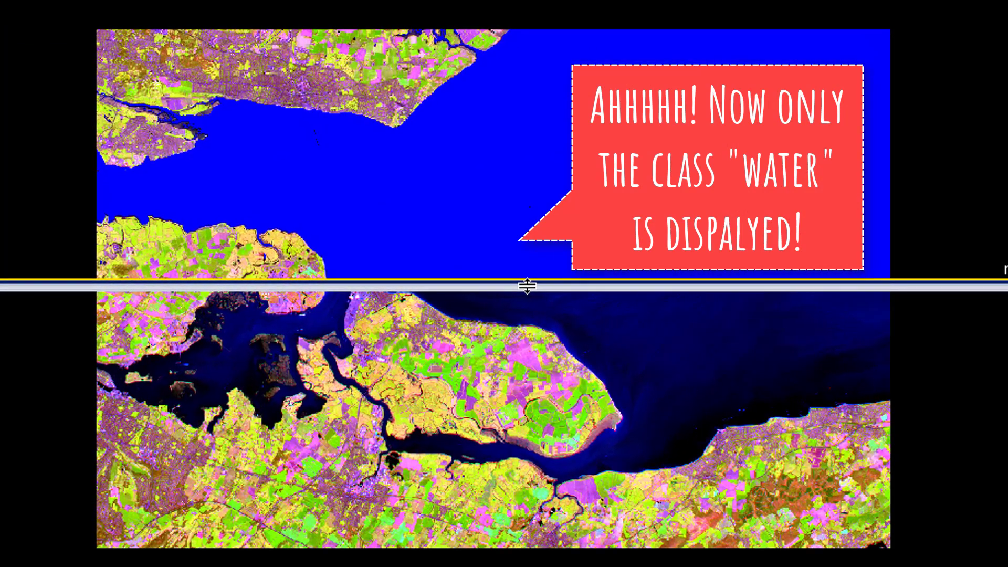
pyautogui.moveTo(514, 286); pyautogui.dragTo(526, 476)
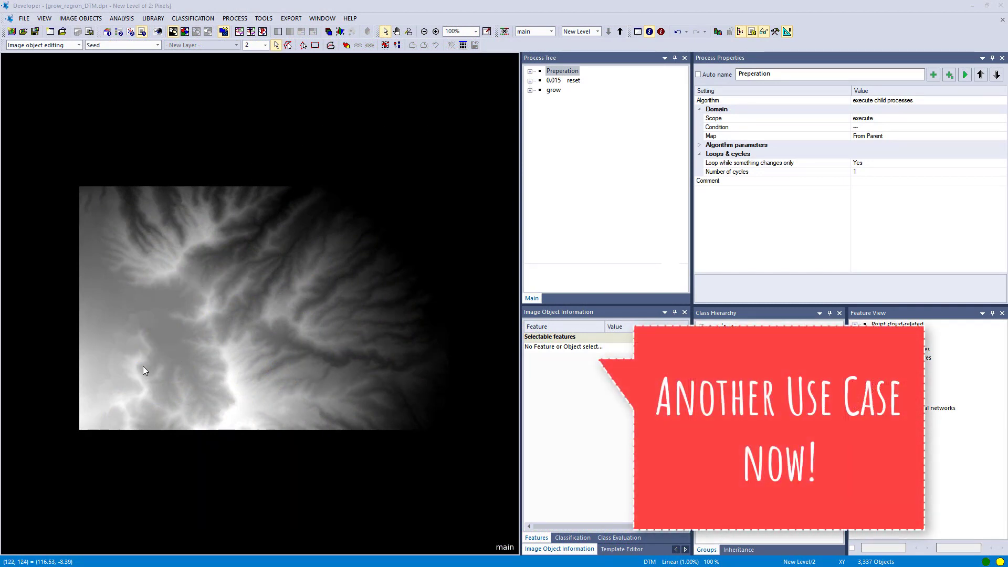
# Step: Review the chess board segmentation process under Preperation, and display the object outlines with the Seed classification
pyautogui.click(530, 71)
pyautogui.click(564, 81)
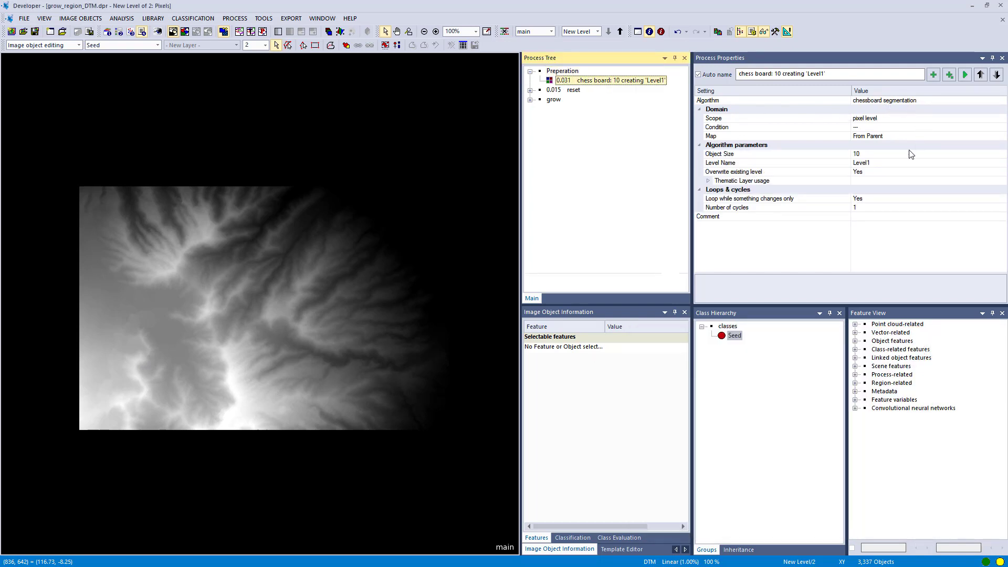
pyautogui.press('F5')
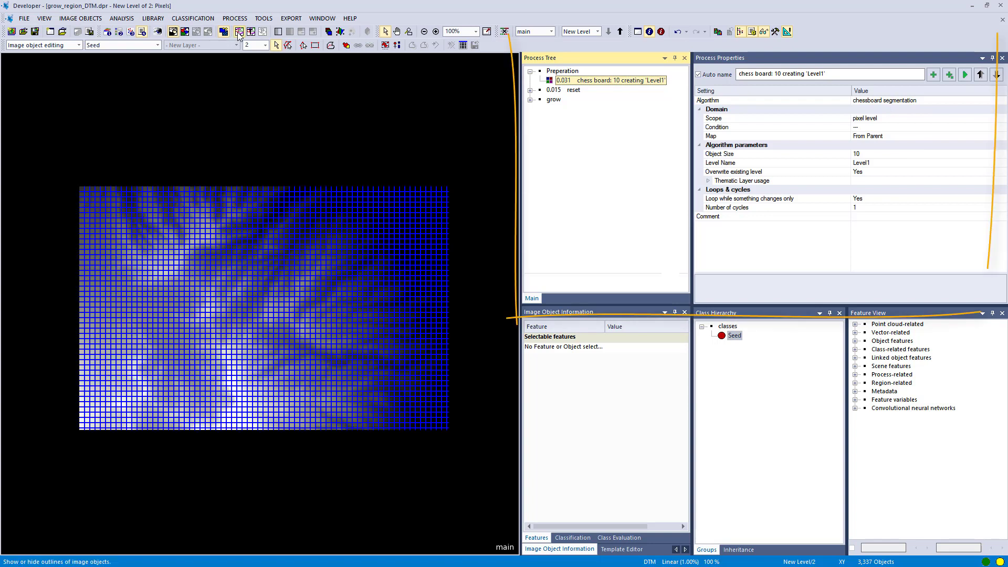
pyautogui.click(184, 33)
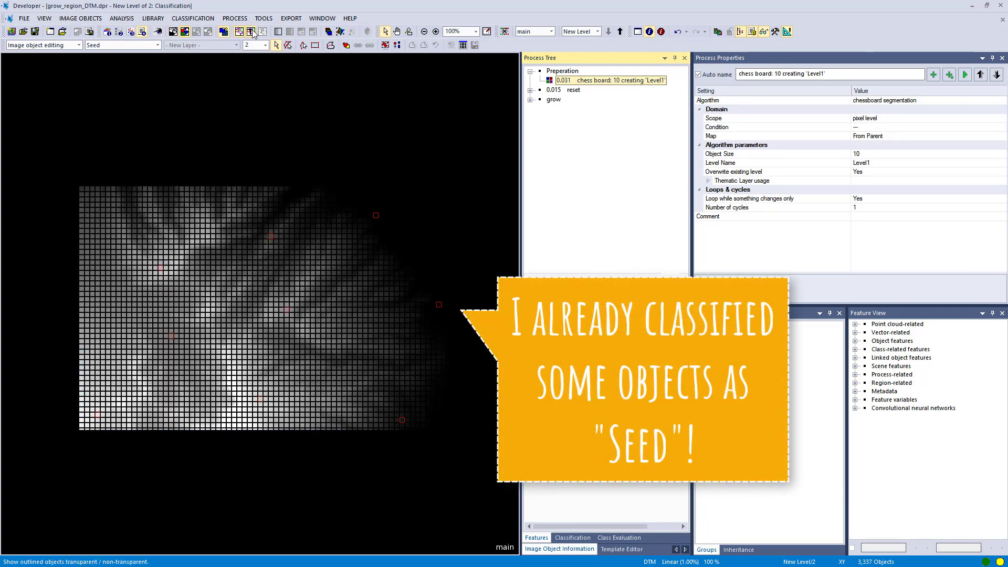
pyautogui.click(531, 71)
# Step: Review the copy image object level process under reset, and switch the image view to Level2
pyautogui.click(558, 81)
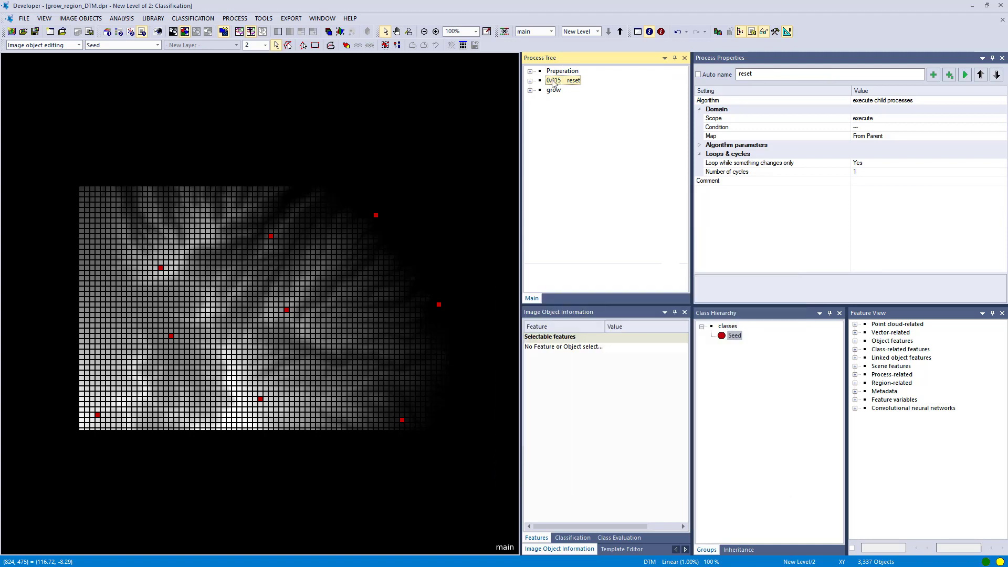
pyautogui.click(530, 80)
pyautogui.click(559, 100)
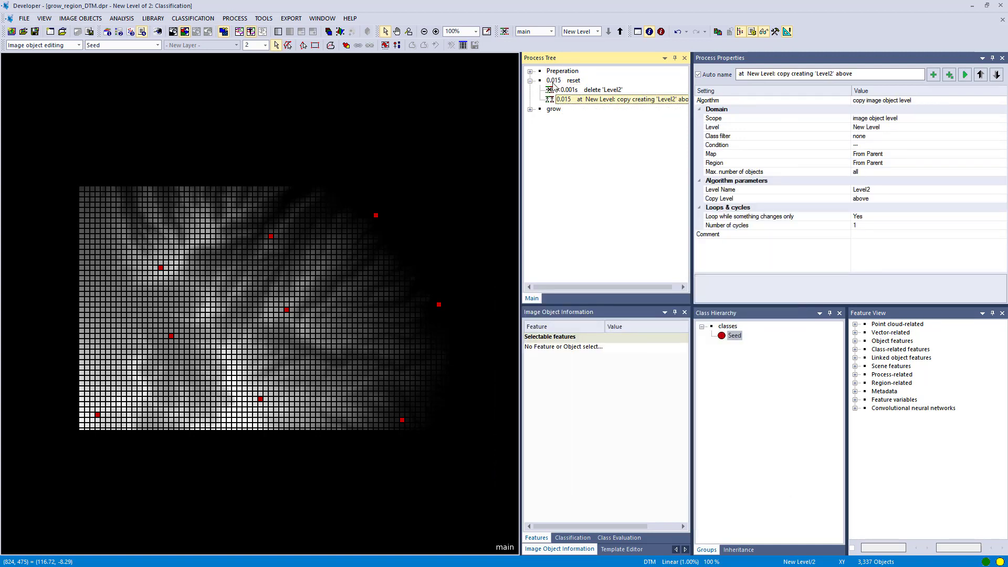
pyautogui.click(530, 80)
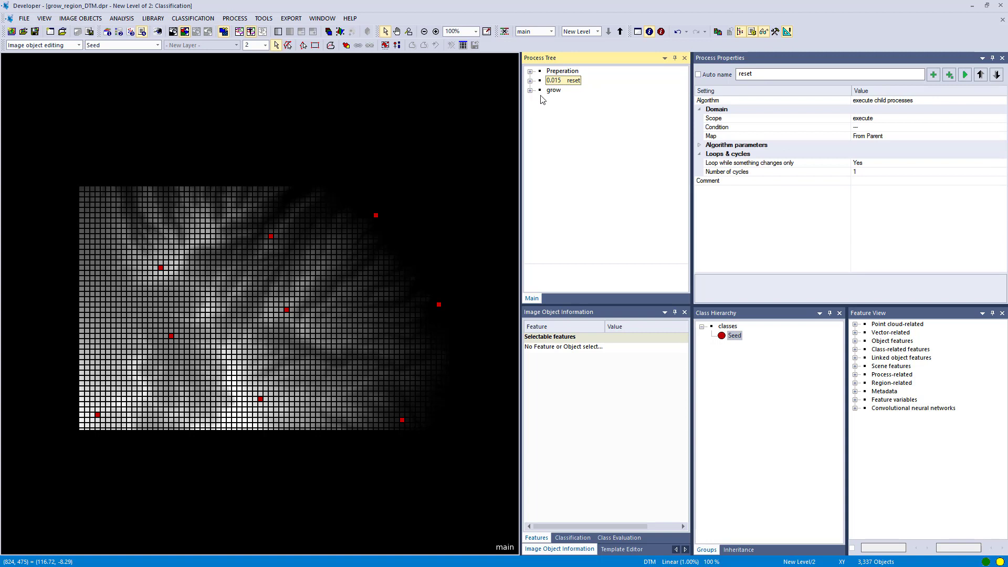
pyautogui.click(620, 32)
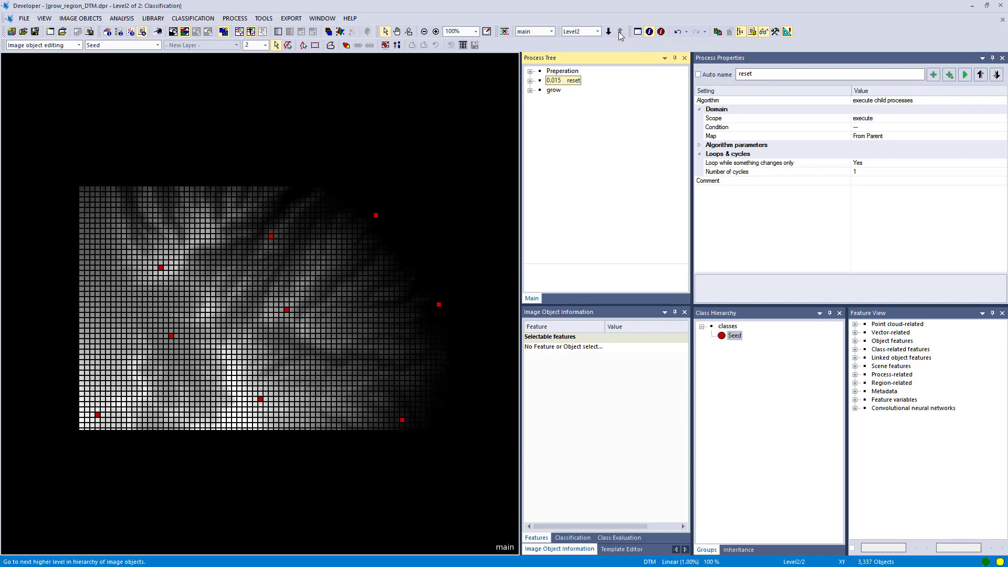
# Step: Review the first grow region process's settings in the Edit Process window, and enlarge the Process Properties pane to show all its parameters
pyautogui.click(539, 92)
pyautogui.click(530, 90)
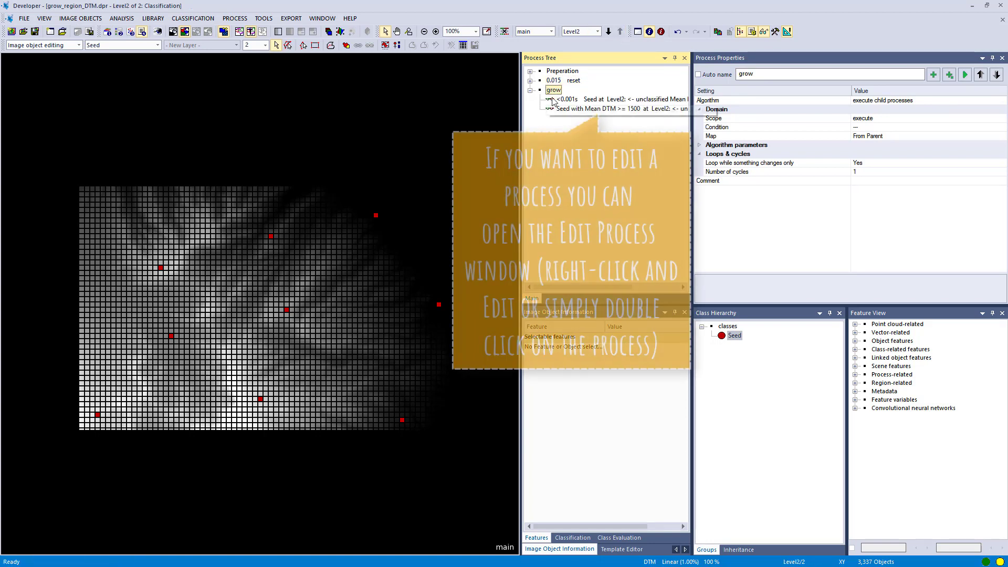
pyautogui.press('Down')
pyautogui.click(887, 103)
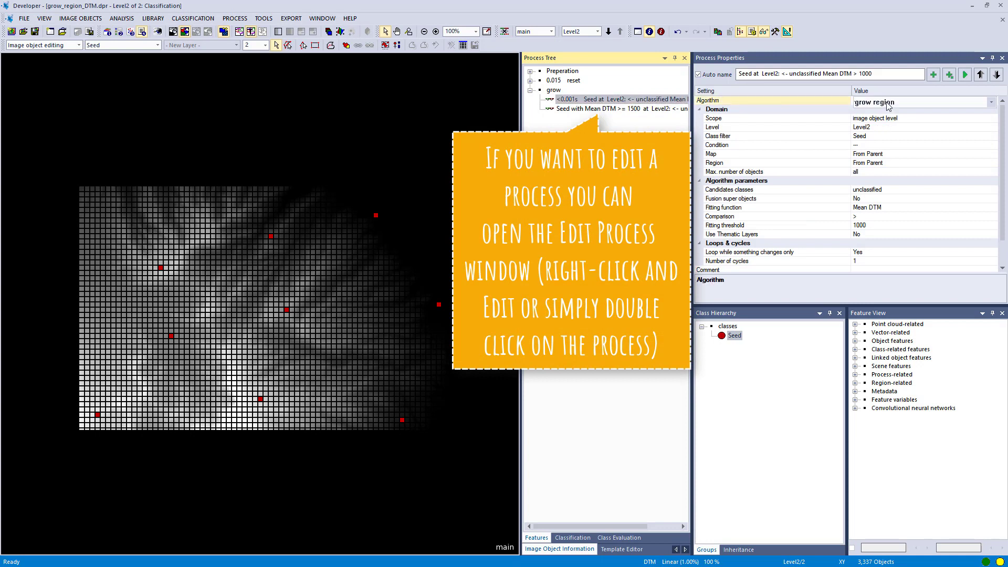
pyautogui.click(590, 100)
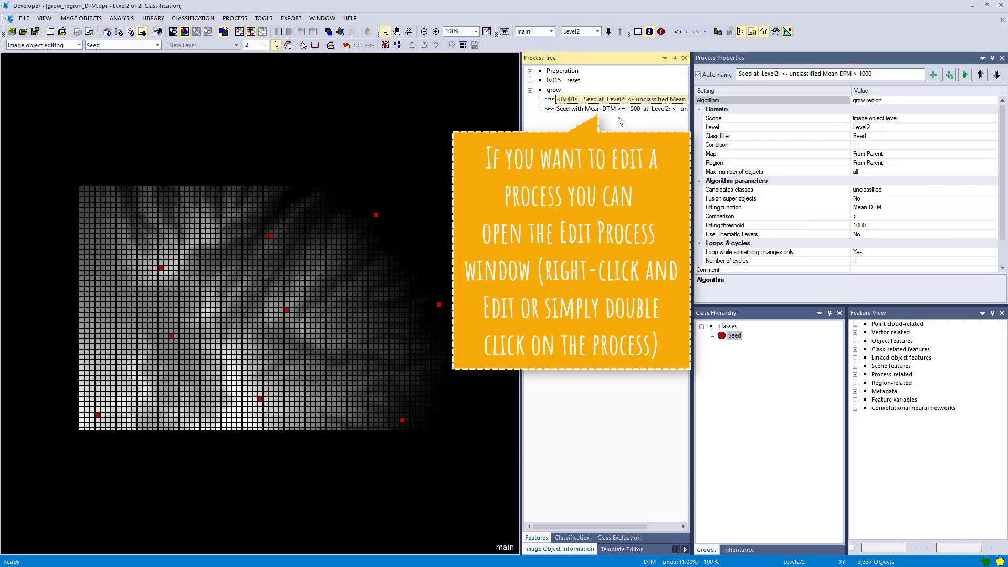
pyautogui.doubleClick(591, 99)
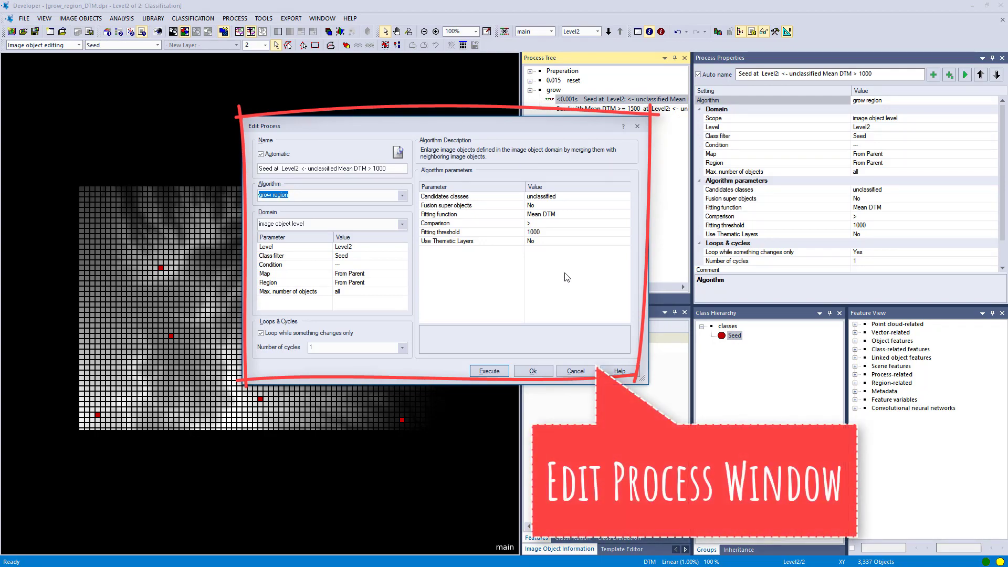
pyautogui.click(533, 371)
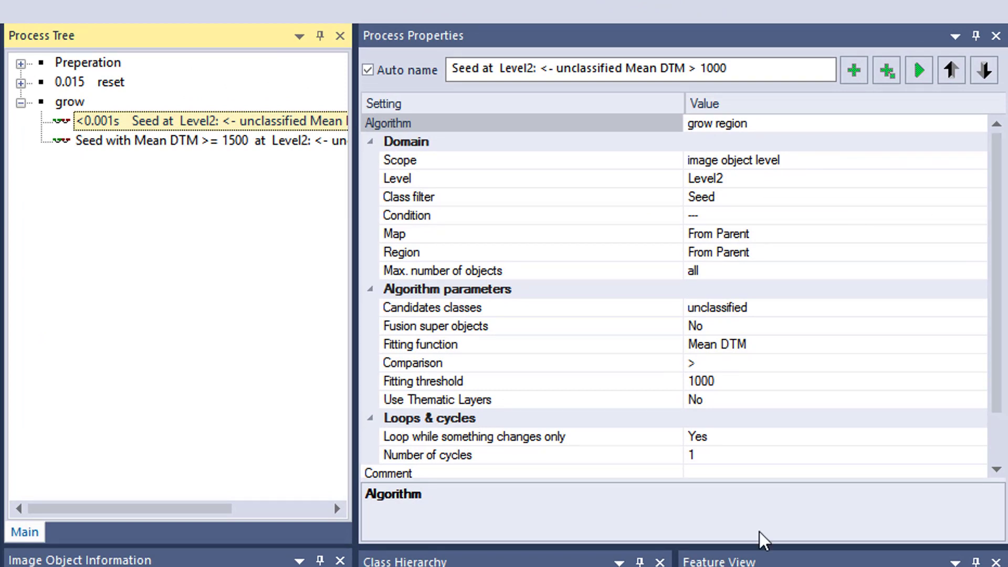
pyautogui.moveTo(732, 550); pyautogui.dragTo(732, 566)
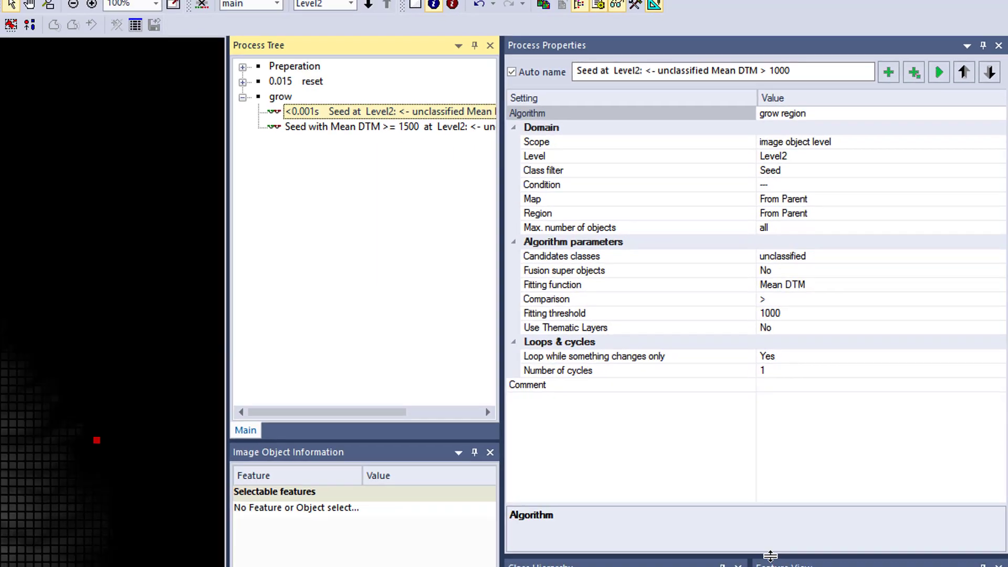
pyautogui.moveTo(861, 553); pyautogui.dragTo(862, 377)
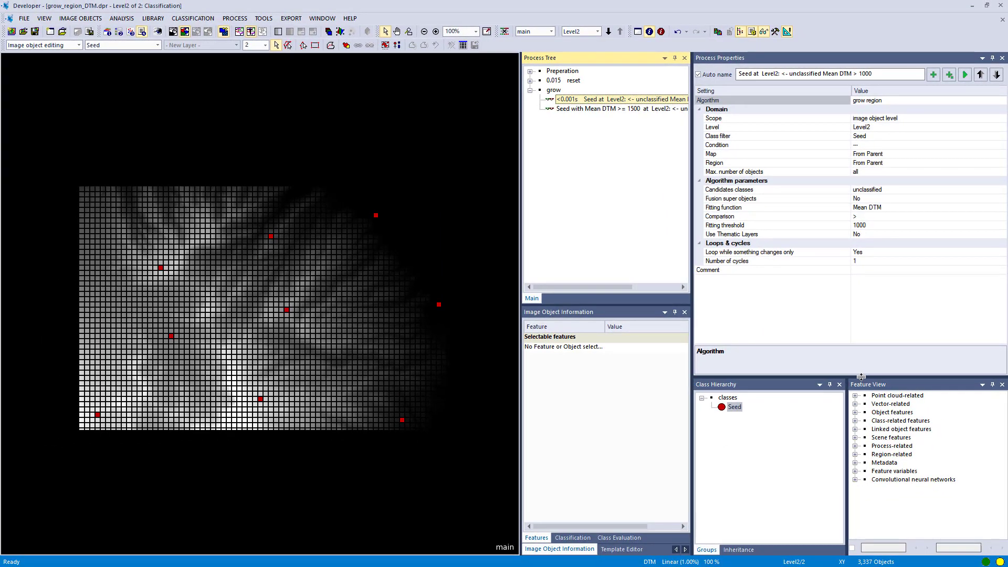
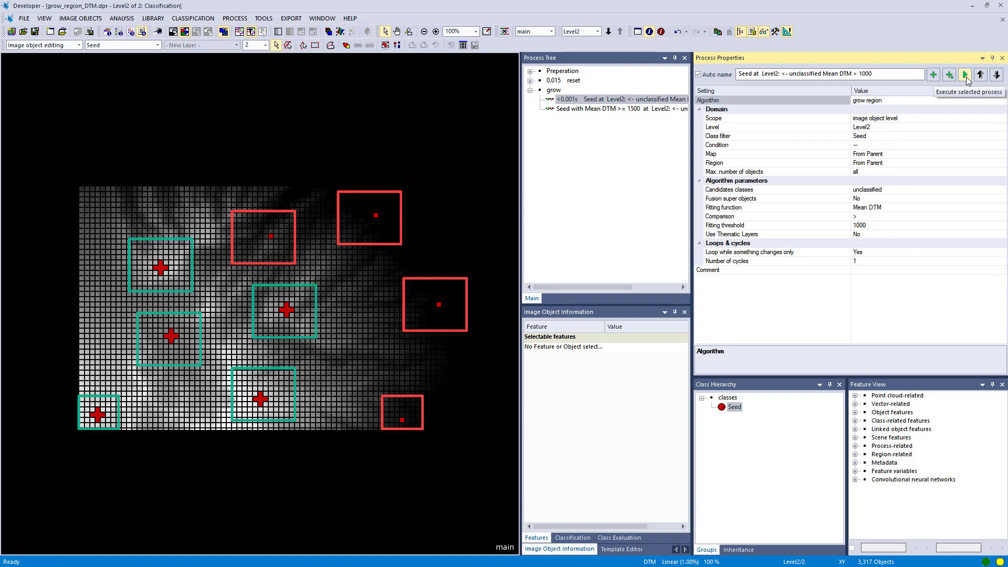
# Step: Check the mean DTM values of the seeds that did not grow and their neighbouring objects
pyautogui.click(433, 304)
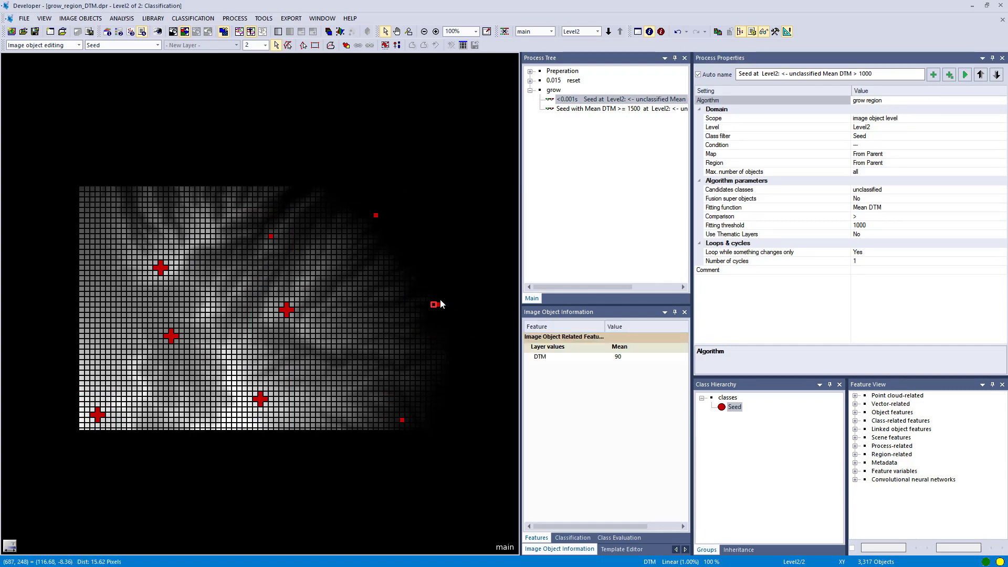
pyautogui.click(440, 302)
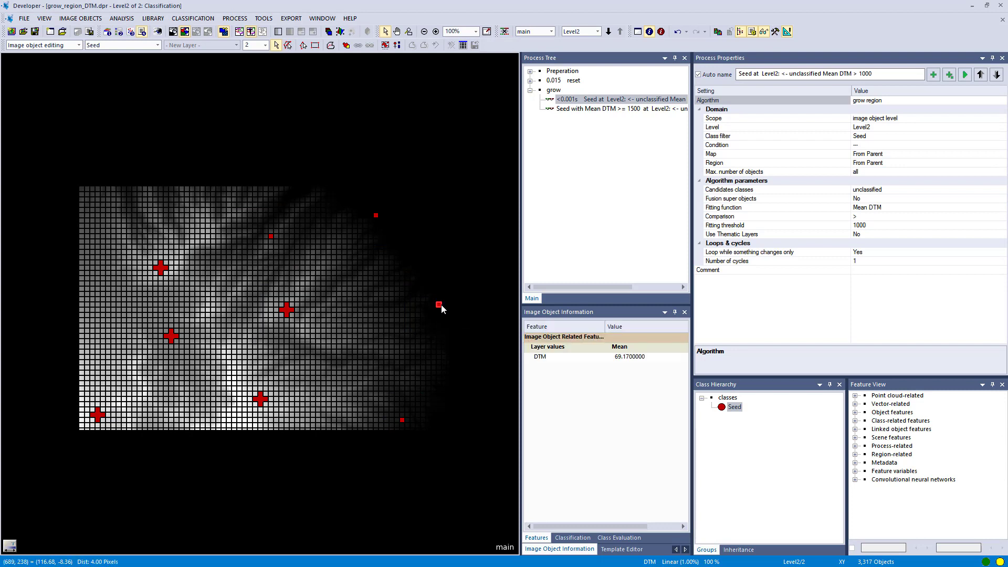
pyautogui.click(439, 309)
pyautogui.click(444, 306)
pyautogui.click(270, 236)
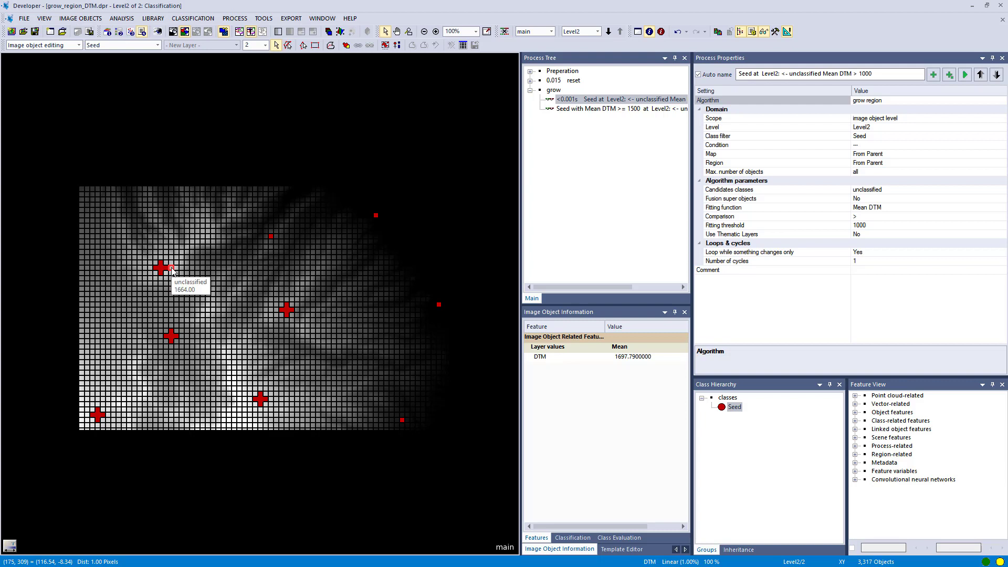
# Step: Execute the first grow region process repeatedly, and check an unclassified object in the notch of the central grown seed
pyautogui.click(965, 75)
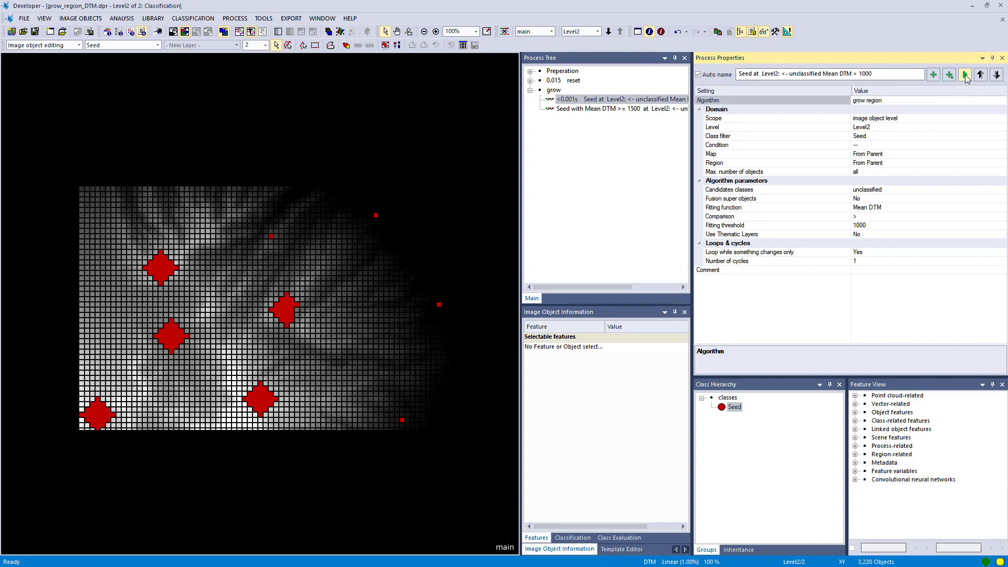
pyautogui.click(965, 75)
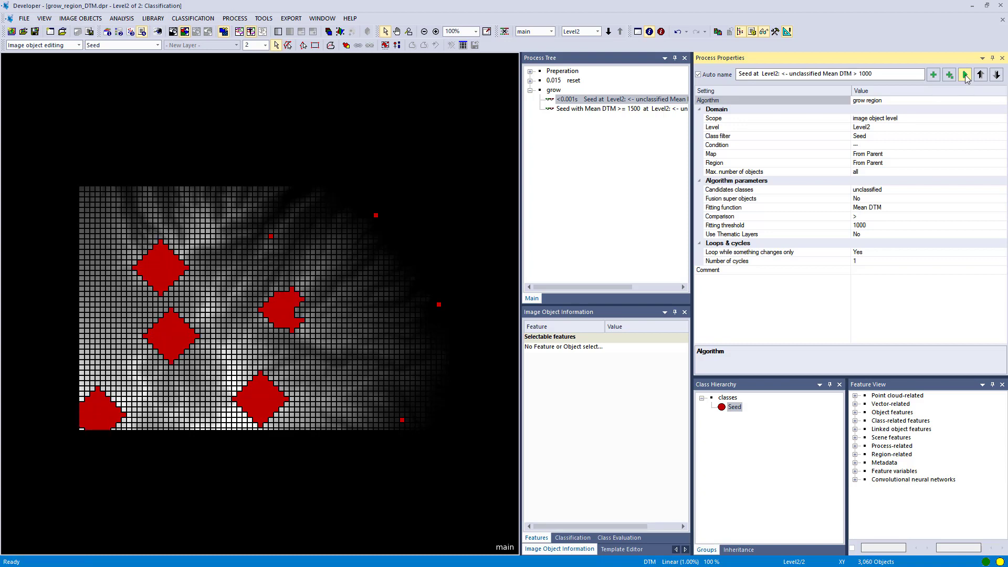
pyautogui.click(965, 75)
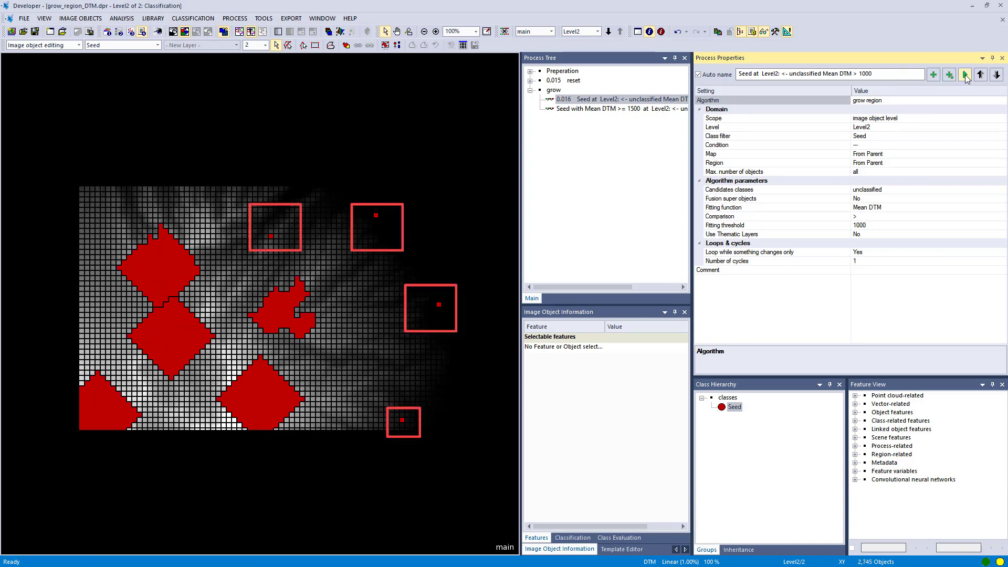
pyautogui.click(966, 75)
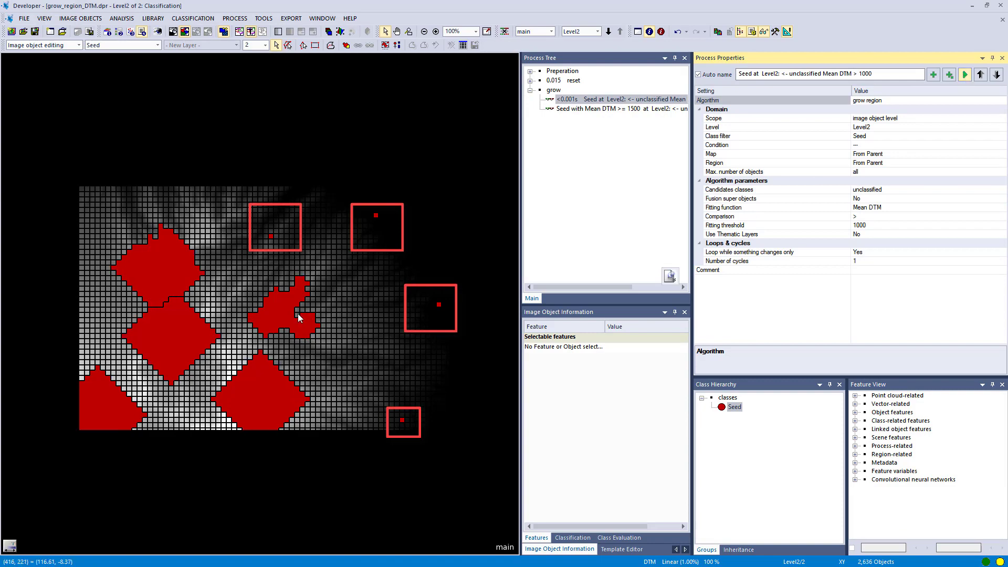
pyautogui.moveTo(298, 313)
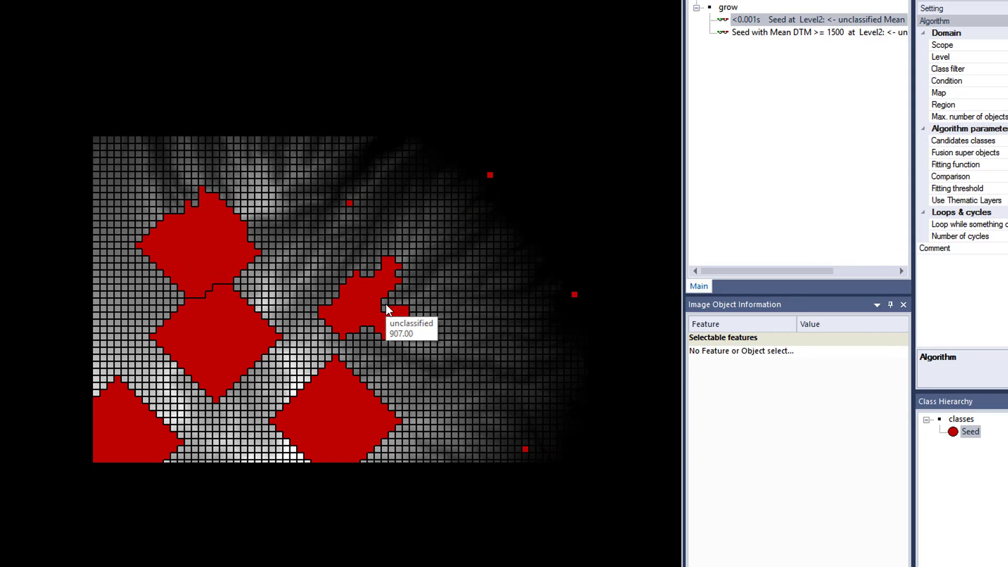
pyautogui.click(390, 304)
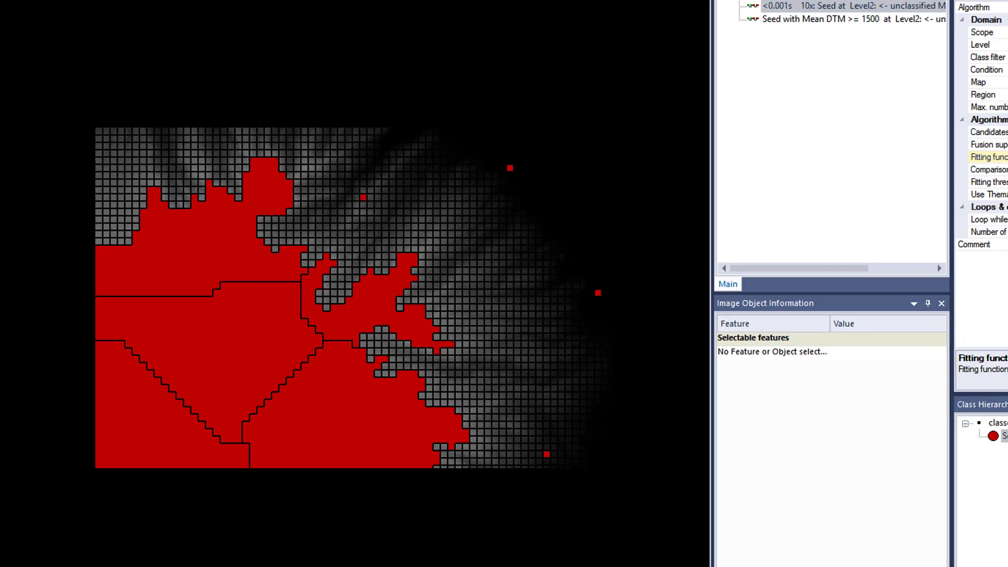
# Step: Execute the reset process, and select the grow process for Seed with Mean DTM >= 1500 to compare it with the first one
pyautogui.rightClick(574, 80)
pyautogui.click(572, 100)
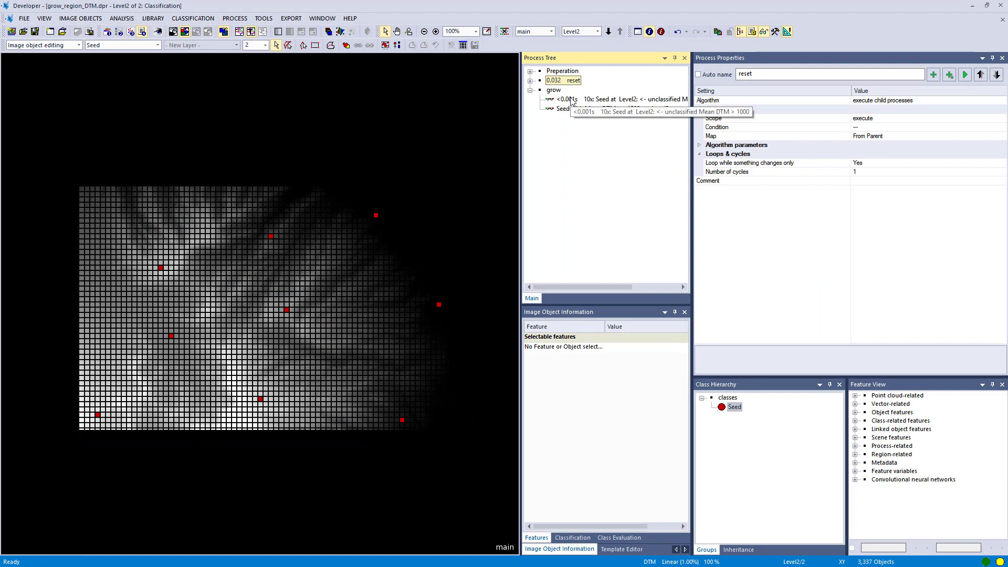
pyautogui.click(571, 108)
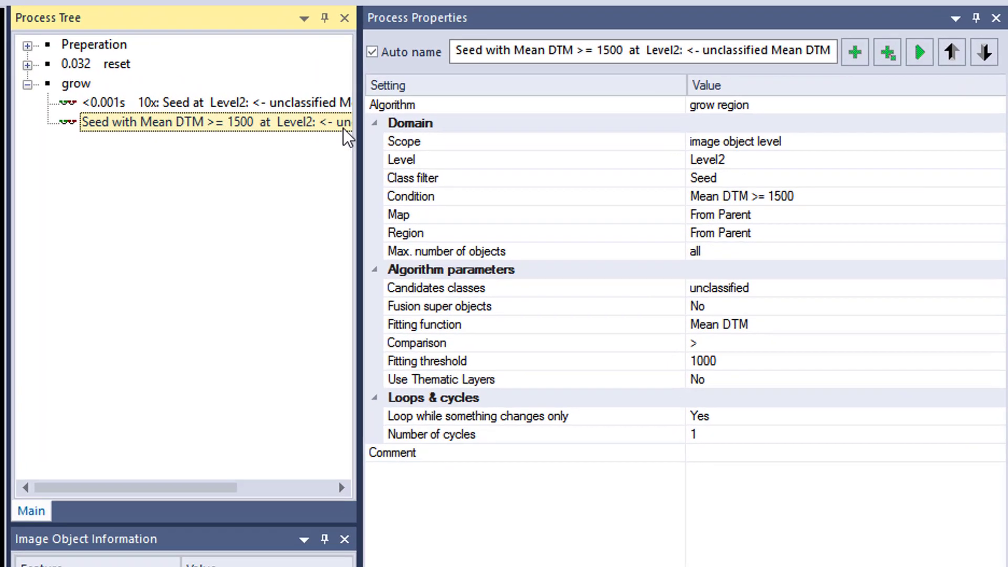
pyautogui.click(665, 99)
pyautogui.click(665, 110)
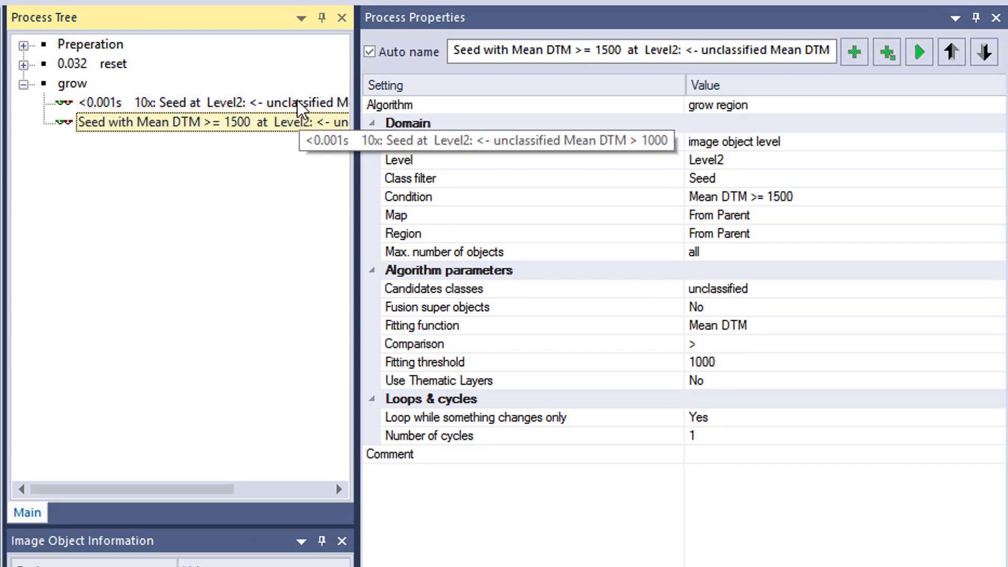
pyautogui.click(299, 104)
pyautogui.click(296, 125)
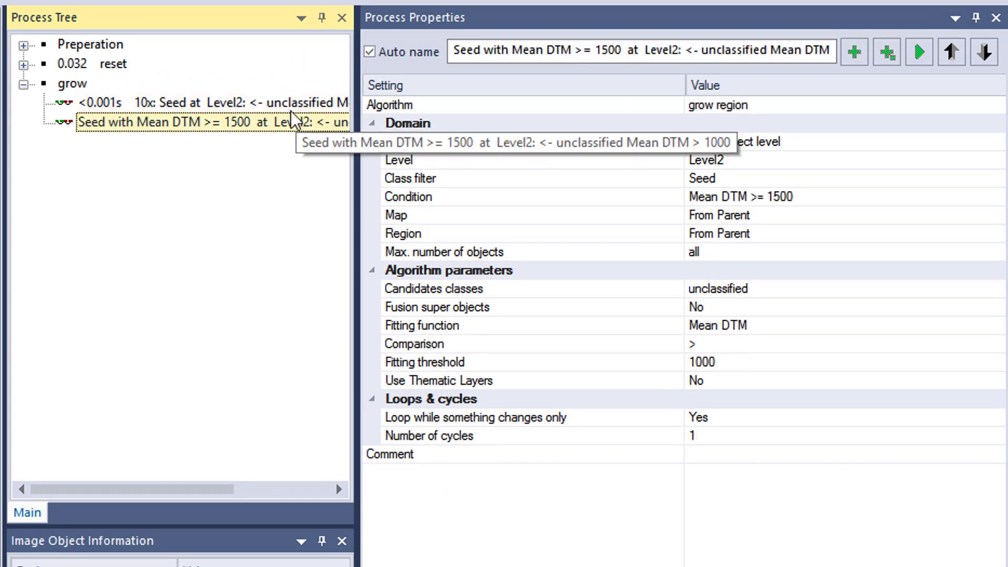
pyautogui.click(298, 104)
pyautogui.click(296, 123)
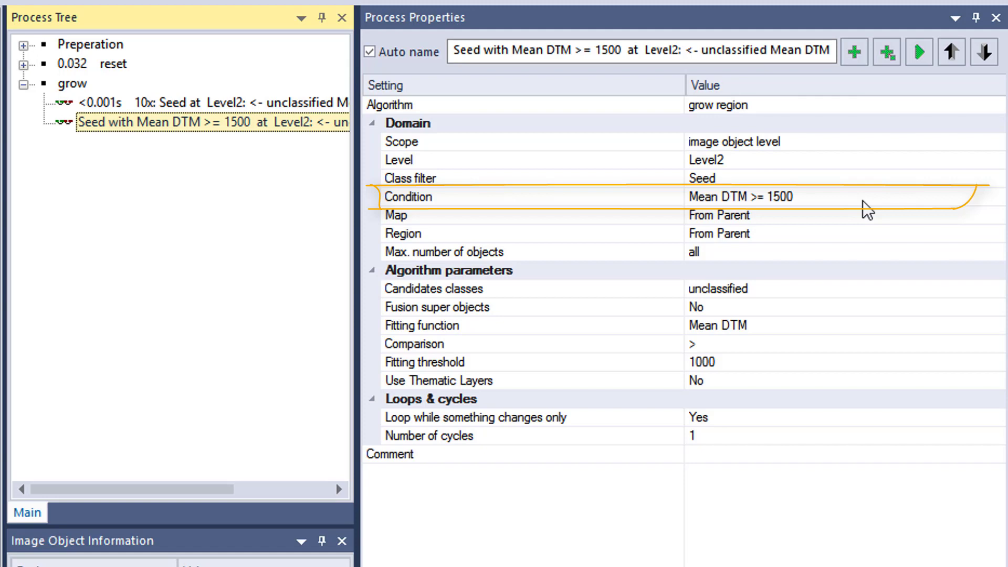
# Step: Execute the grow process for seeds with Mean DTM >= 1500, and check the mean DTM of a small seed that did not grow
pyautogui.click(921, 55)
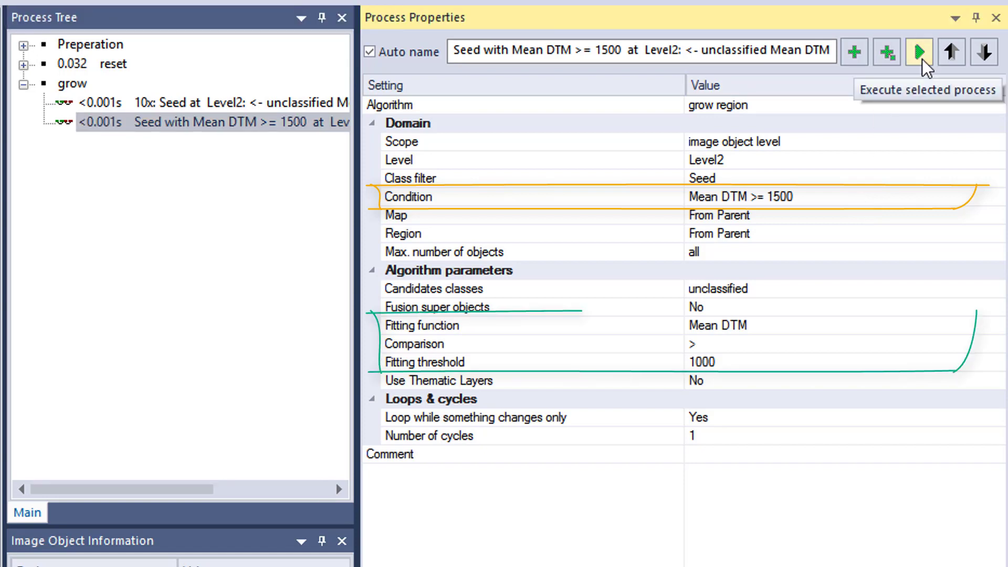
pyautogui.click(920, 53)
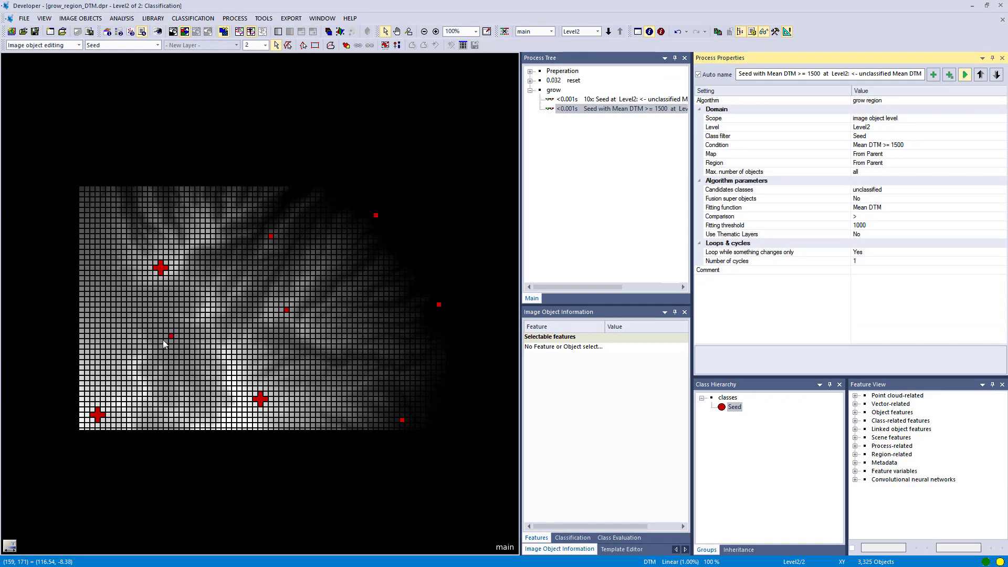
pyautogui.click(170, 336)
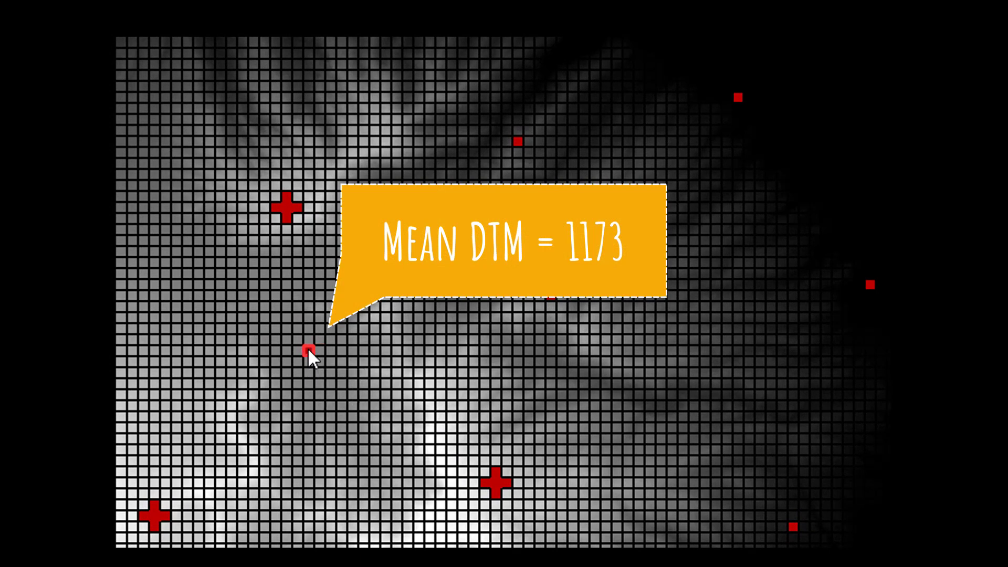
pyautogui.moveTo(308, 349)
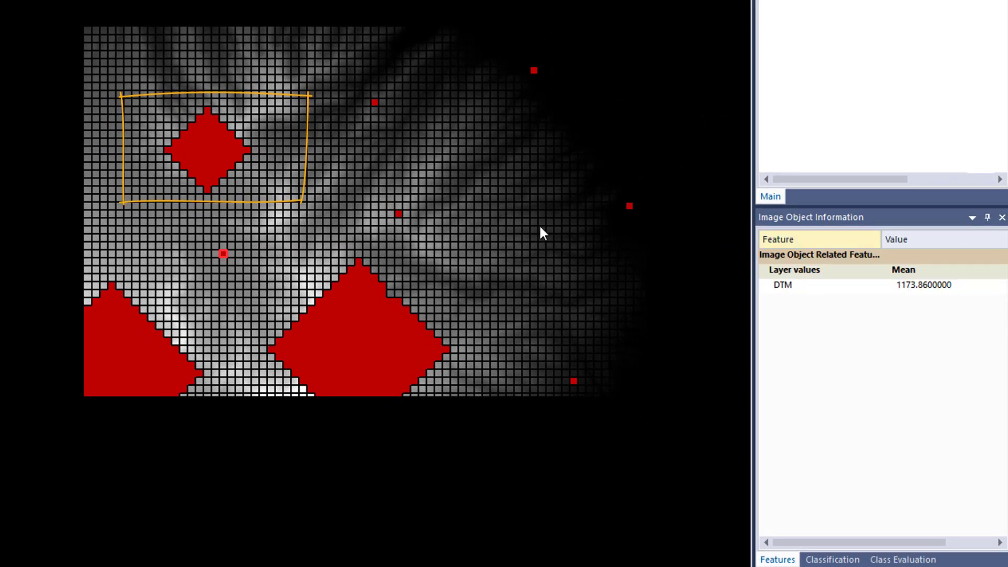
# Step: Execute the conditional grow process repeatedly until its domain is empty, and check the mean DTM of the three grown seeds
pyautogui.click(222, 153)
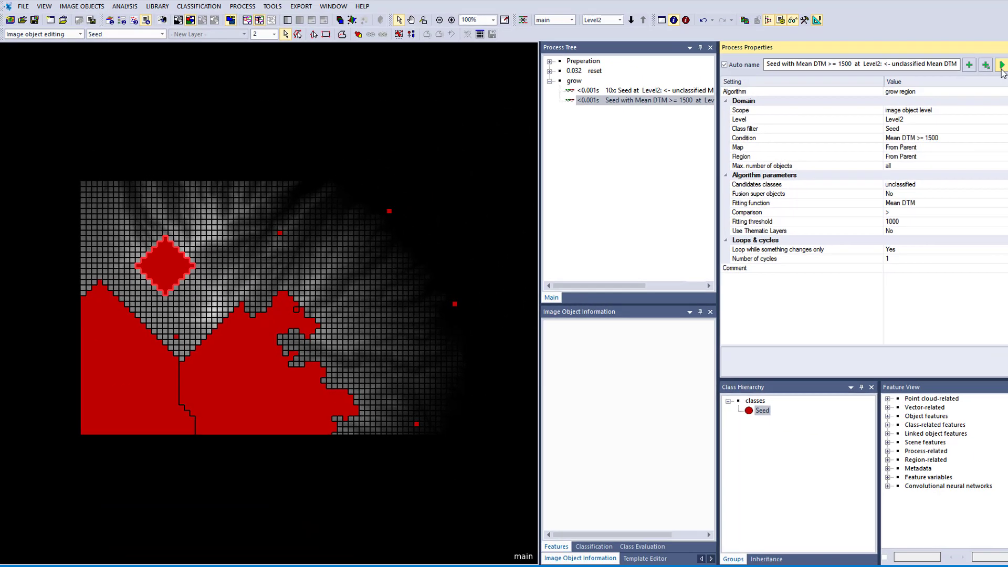
pyautogui.click(965, 76)
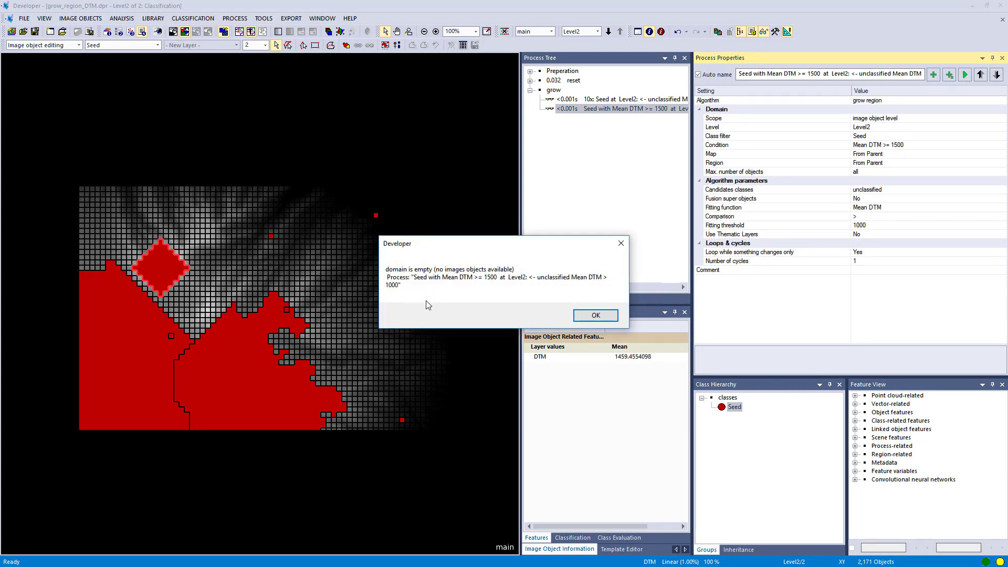
pyautogui.click(584, 315)
pyautogui.click(125, 335)
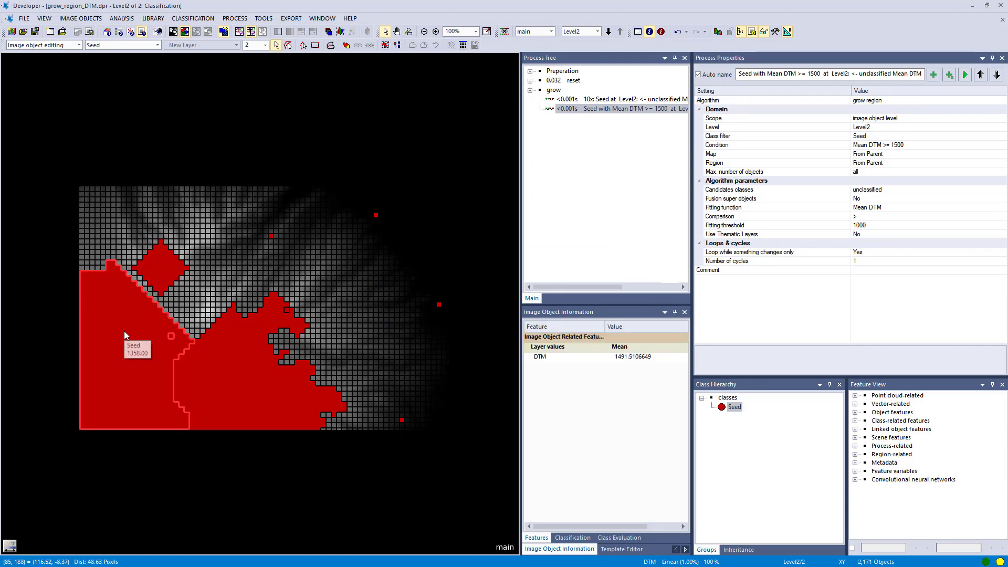
pyautogui.click(241, 351)
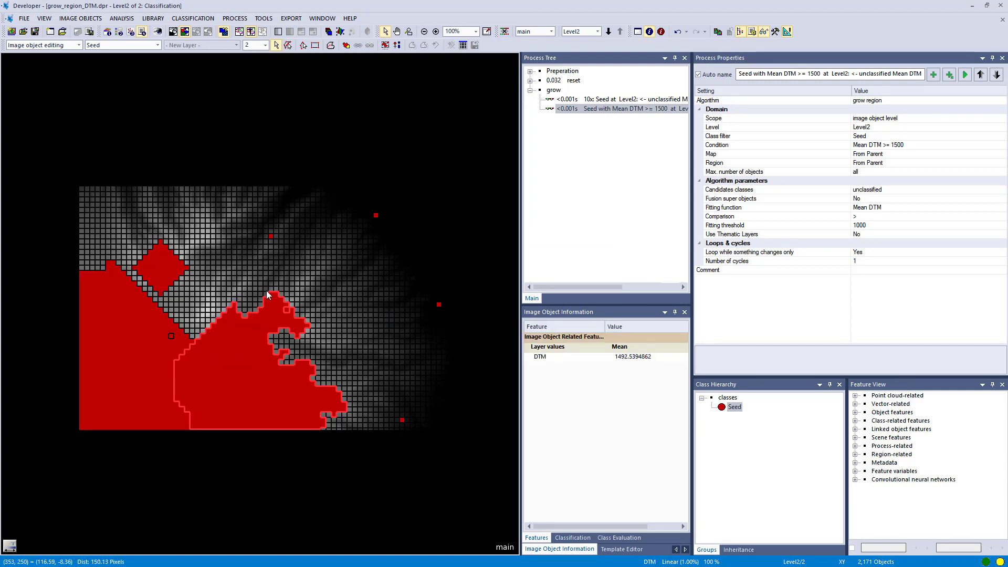